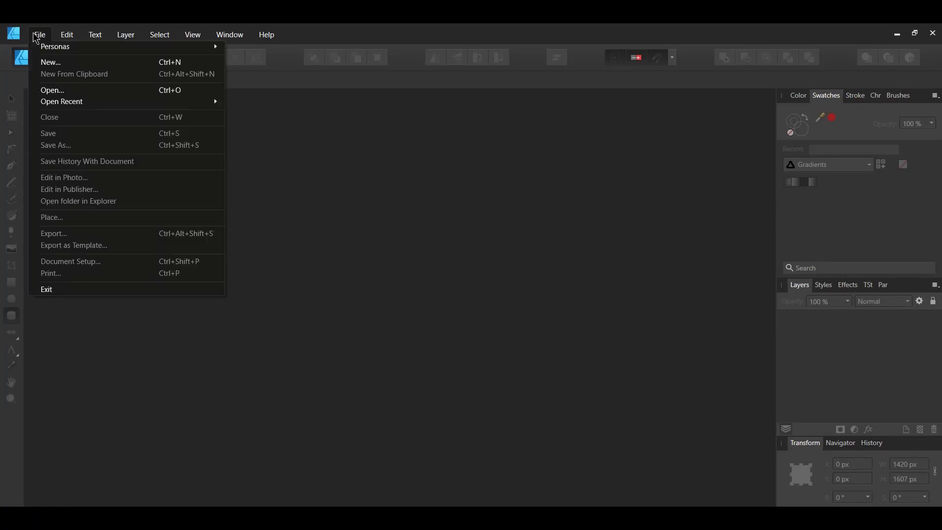
# Step: Set up a new 2000 × 2000 px document in pixels with Create artboard ticked
pyautogui.click(41, 71)
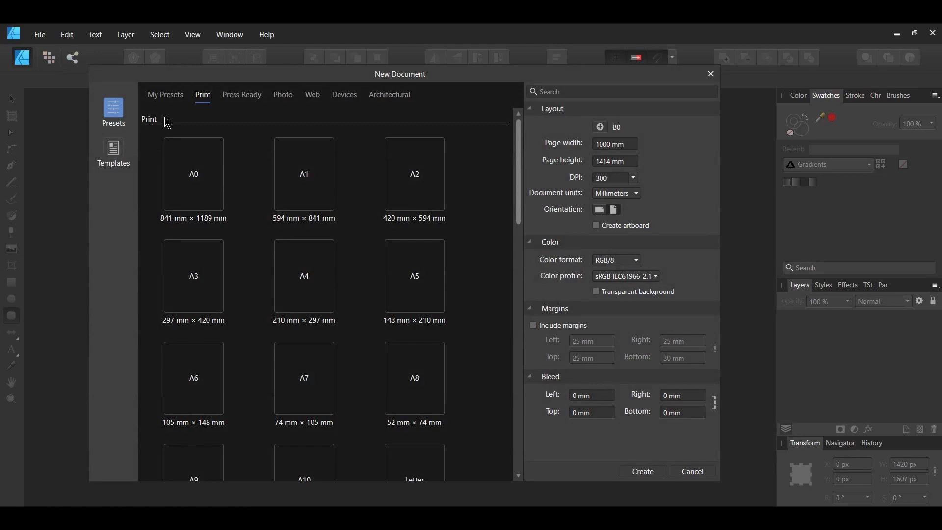
pyautogui.click(636, 193)
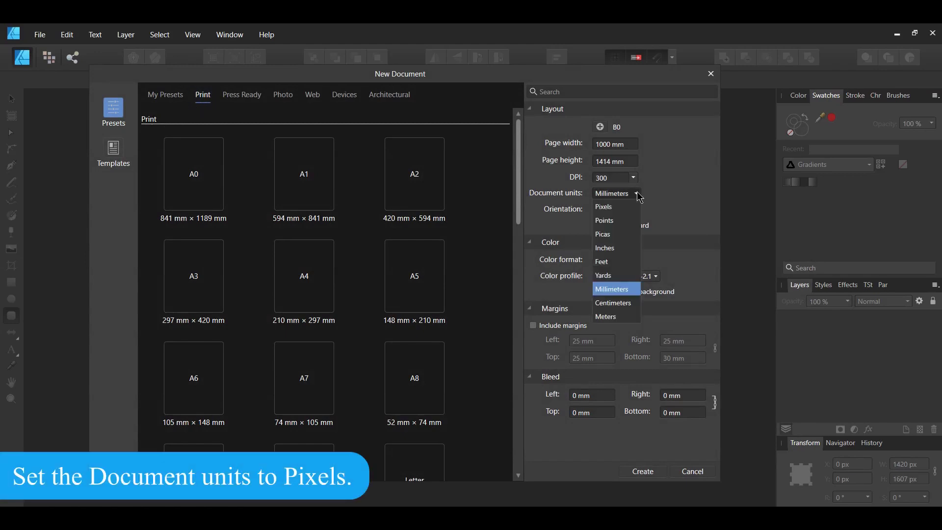
pyautogui.click(636, 209)
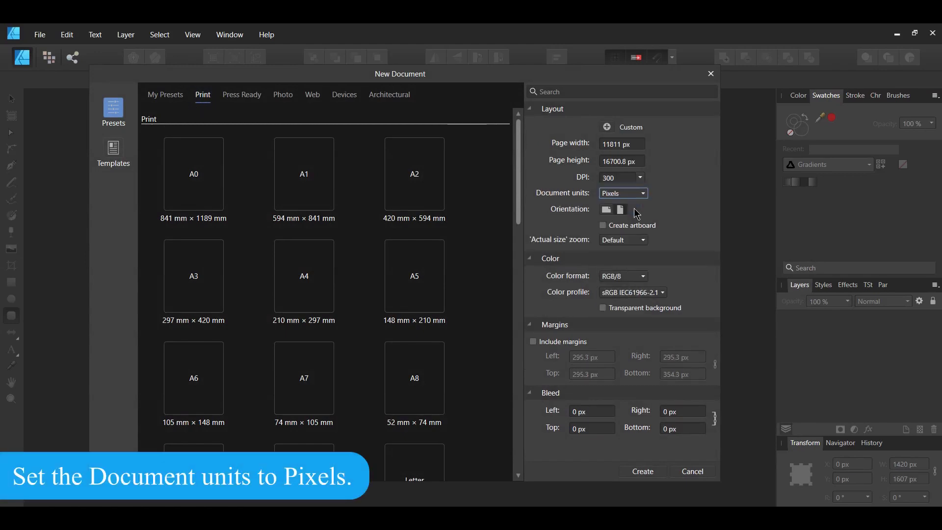
pyautogui.click(632, 148)
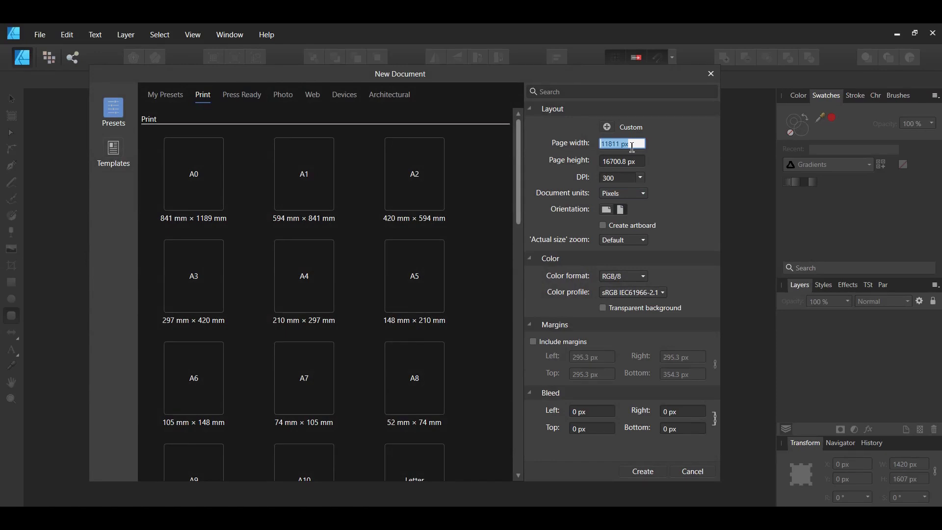
pyautogui.write('2000')
pyautogui.press('Return')
pyautogui.click(626, 167)
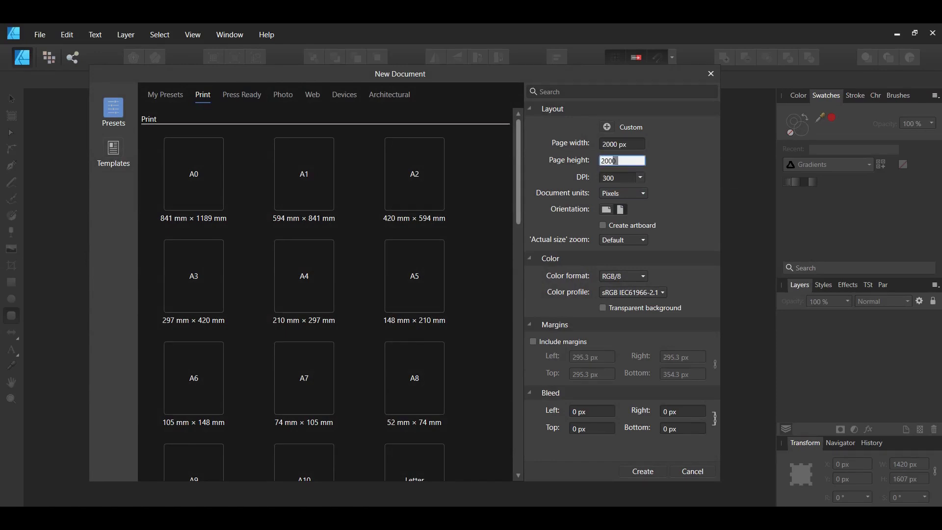
pyautogui.write('2000')
pyautogui.press('Return')
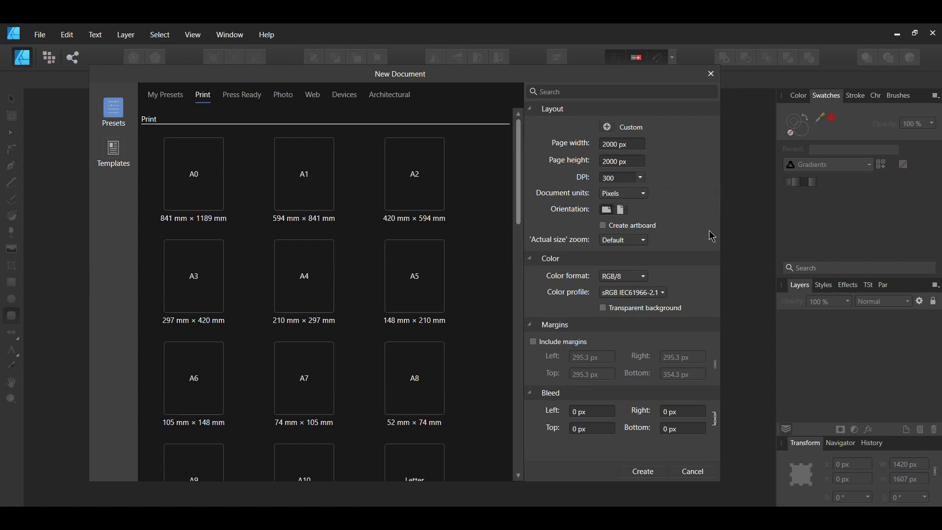
pyautogui.click(603, 226)
# Step: Create the document, then show the Symbols panel from View > Studio and shorten it in the studio
pyautogui.click(643, 472)
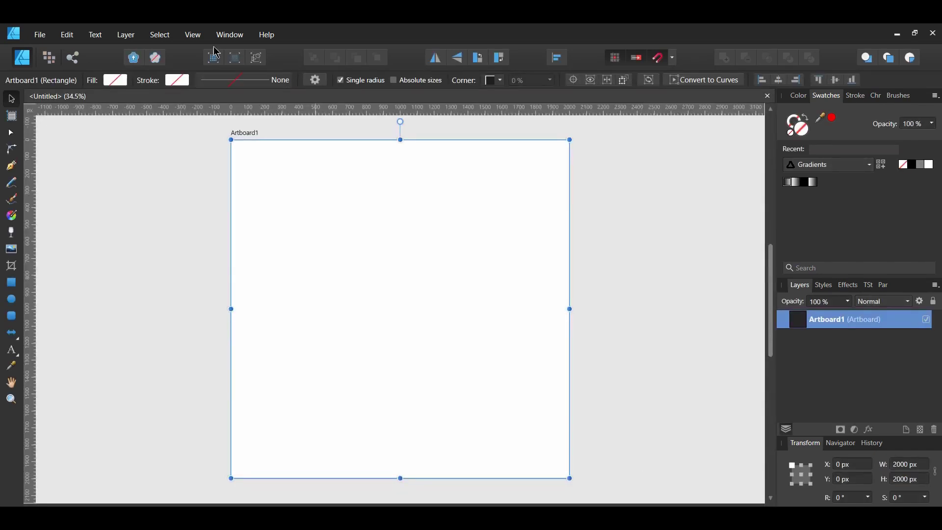
pyautogui.click(193, 35)
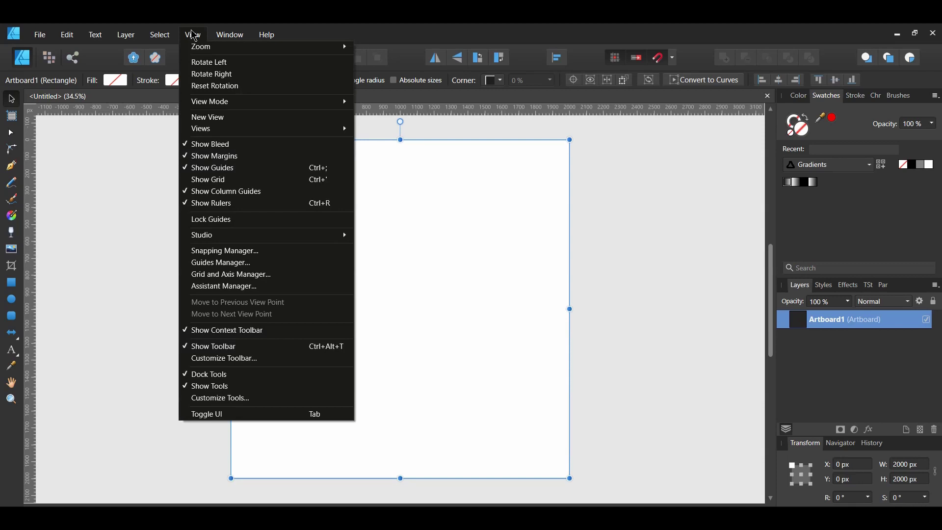
pyautogui.moveTo(319, 242)
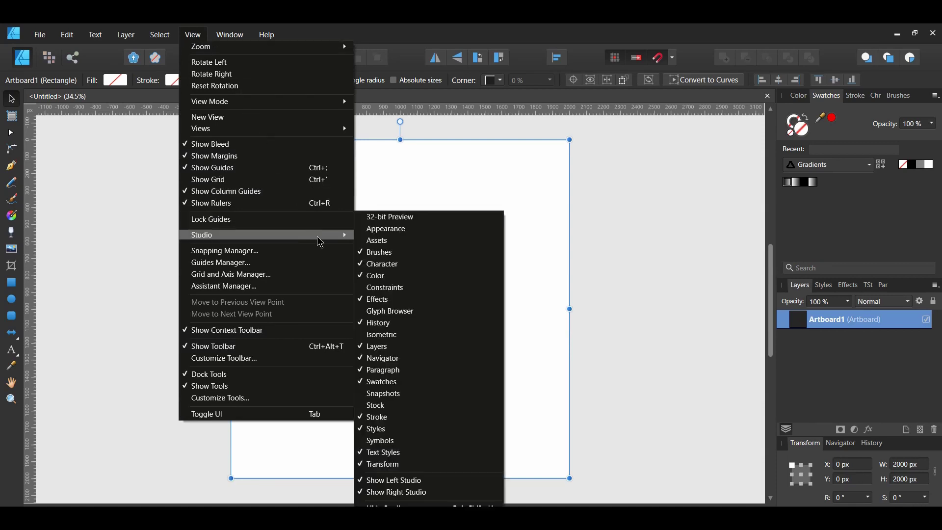
pyautogui.click(420, 443)
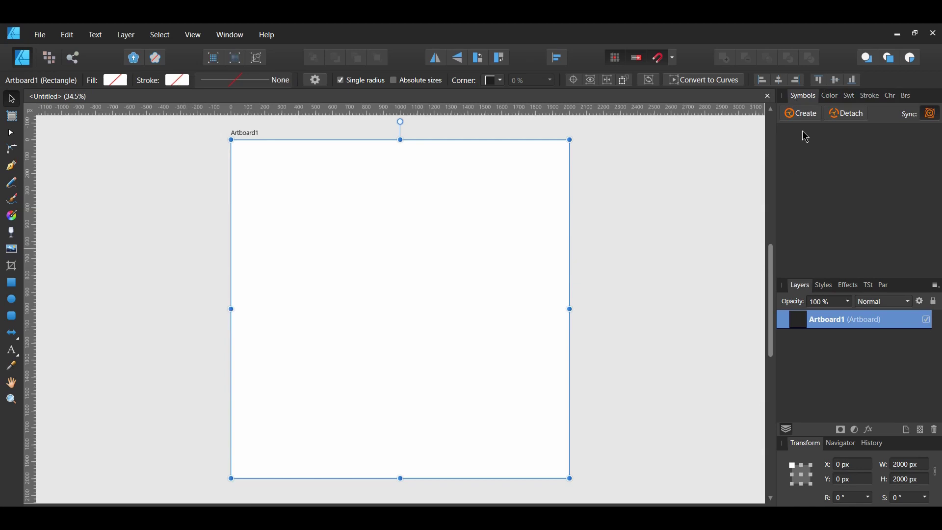
pyautogui.moveTo(803, 96)
pyautogui.mouseDown()
pyautogui.moveTo(633, 147)
pyautogui.moveTo(763, 123)
pyautogui.moveTo(785, 100)
pyautogui.mouseUp()
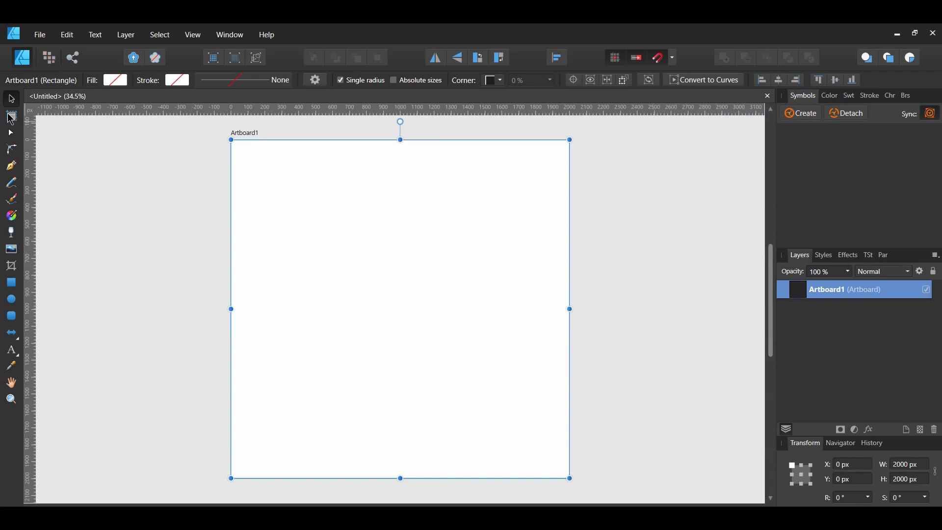
# Step: Draw a second artboard to the right of Artboard1 with the Artboard tool
pyautogui.click(11, 116)
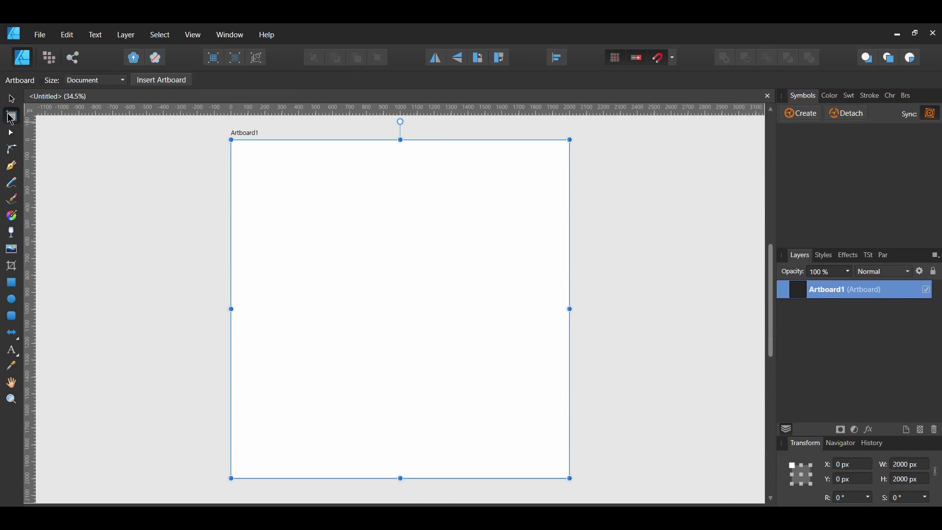
pyautogui.click(524, 490)
pyautogui.scroll(-3, 485, 448)
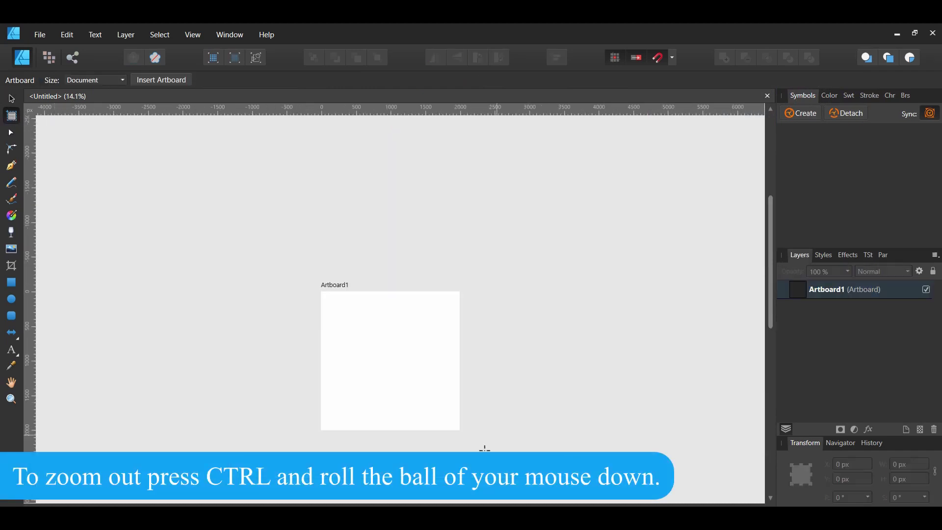
pyautogui.hscroll(3, 523, 481)
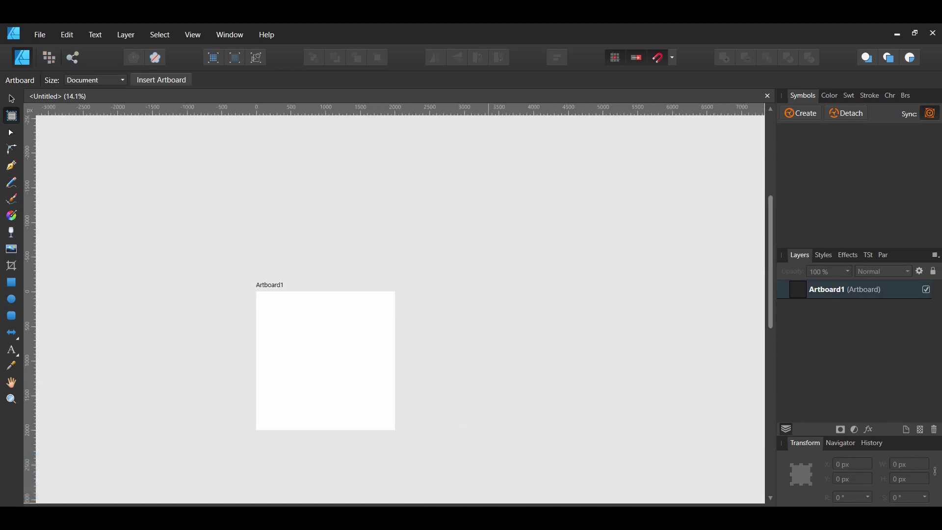
pyautogui.scroll(-3, 519, 446)
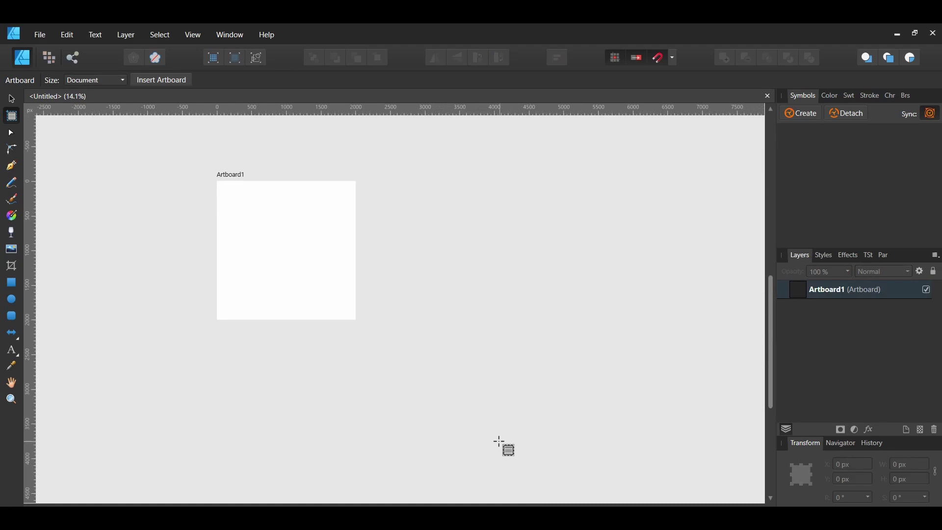
pyautogui.moveTo(414, 182); pyautogui.dragTo(650, 401)
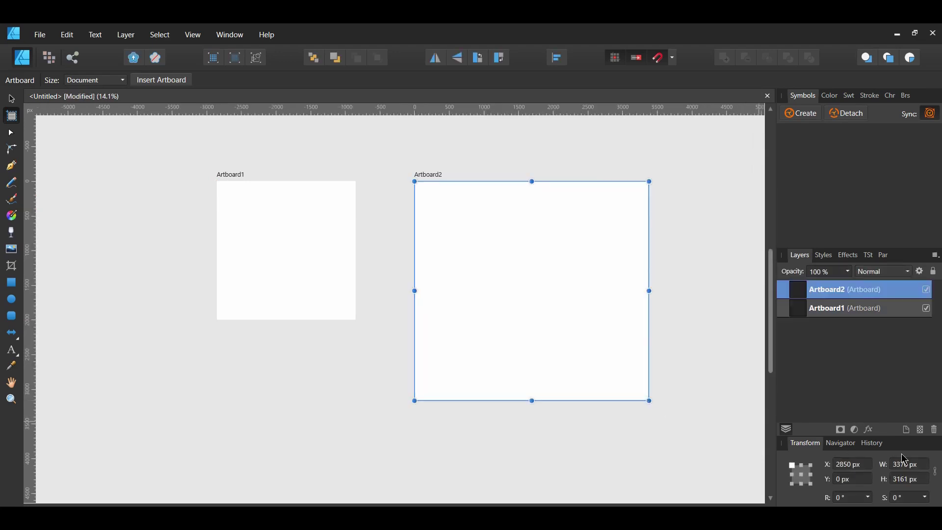
# Step: Resize the new artboard to 4000 × 4000 px
pyautogui.click(910, 462)
pyautogui.write('4000')
pyautogui.press('Tab')
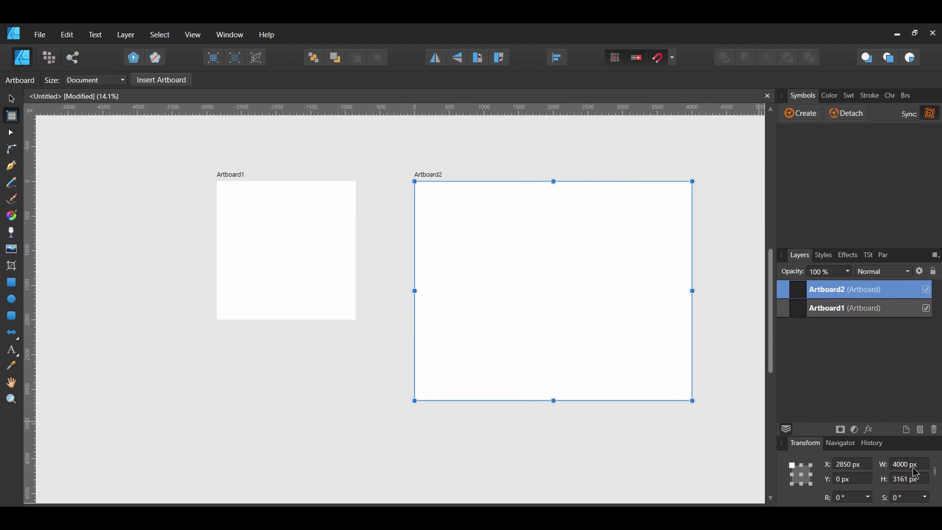
pyautogui.write('4000')
pyautogui.press('Return')
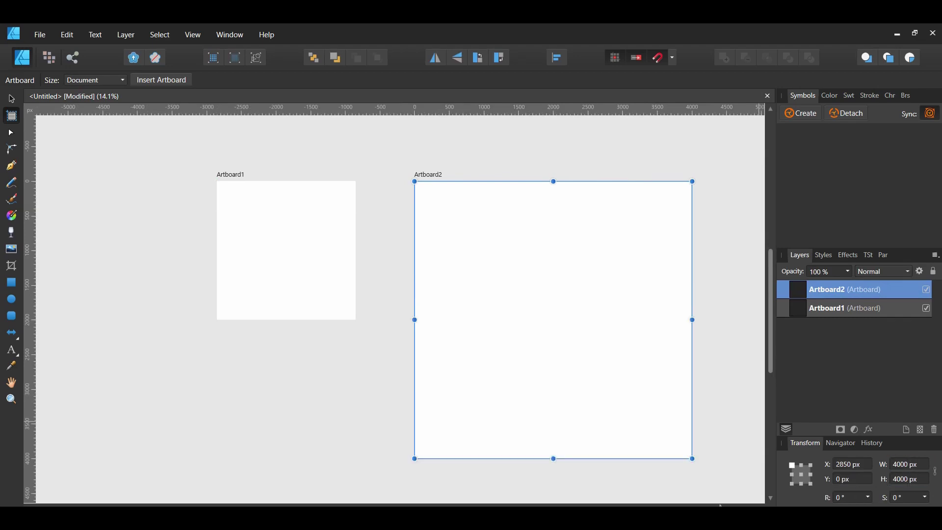
# Step: Draw a rectangle covering the whole of Artboard1
pyautogui.click(13, 285)
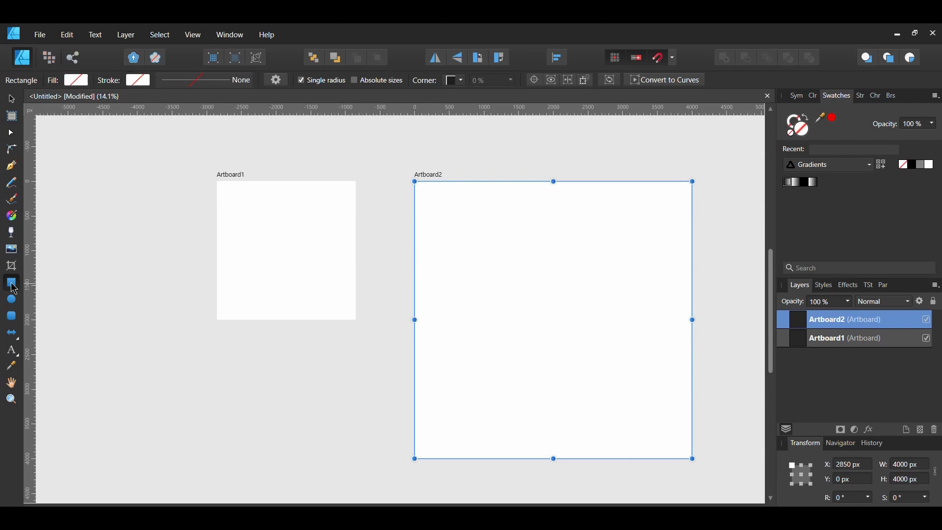
pyautogui.click(143, 377)
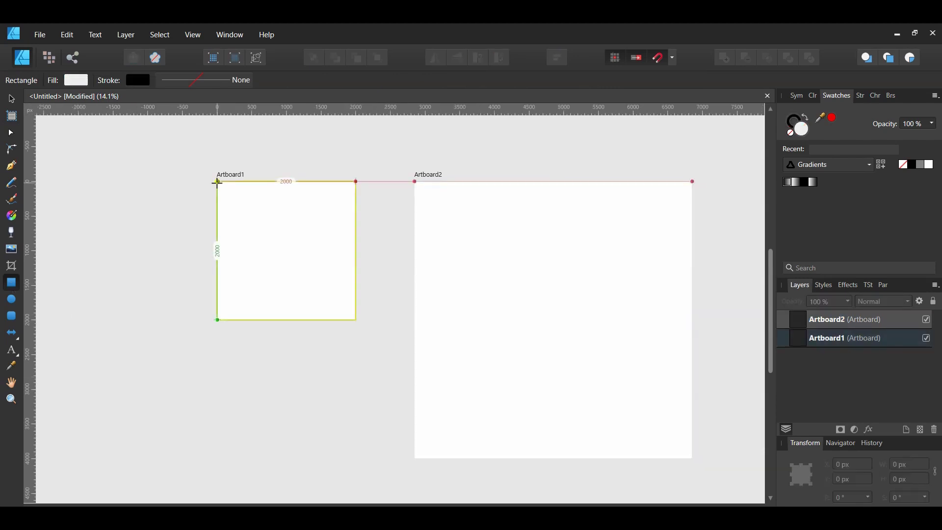
pyautogui.moveTo(217, 182); pyautogui.dragTo(356, 320)
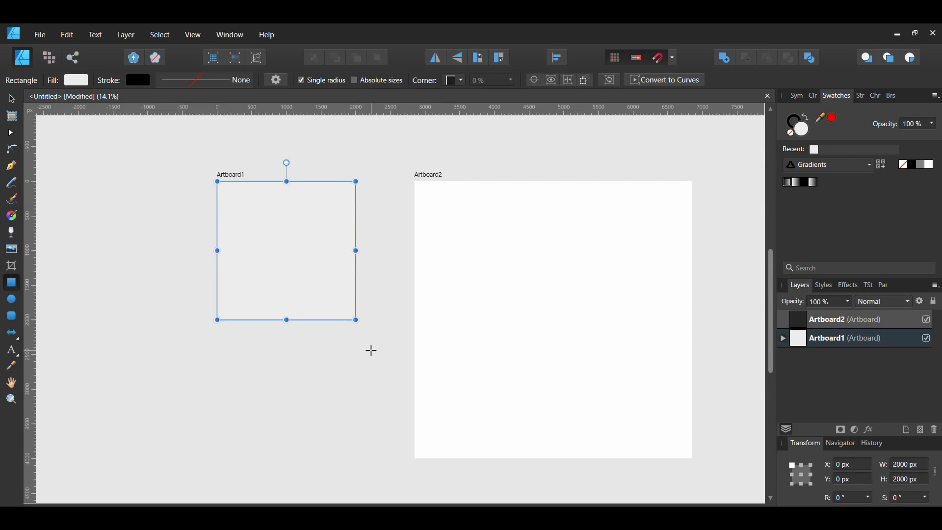
# Step: Fill the square with #7BD4FC light blue and remove its outline
pyautogui.doubleClick(805, 135)
pyautogui.moveTo(501, 138); pyautogui.dragTo(587, 135)
pyautogui.doubleClick(638, 282)
pyautogui.write('7BD4FC')
pyautogui.press('Return')
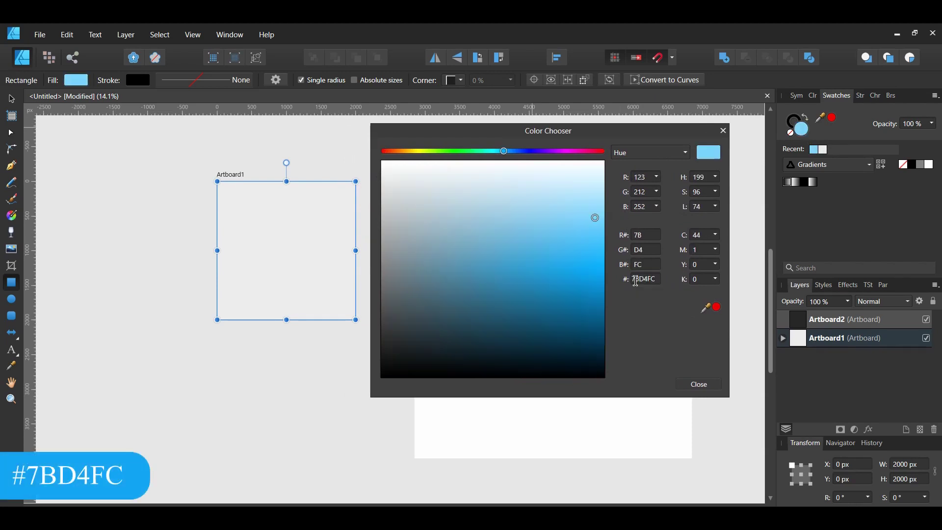
pyautogui.click(699, 384)
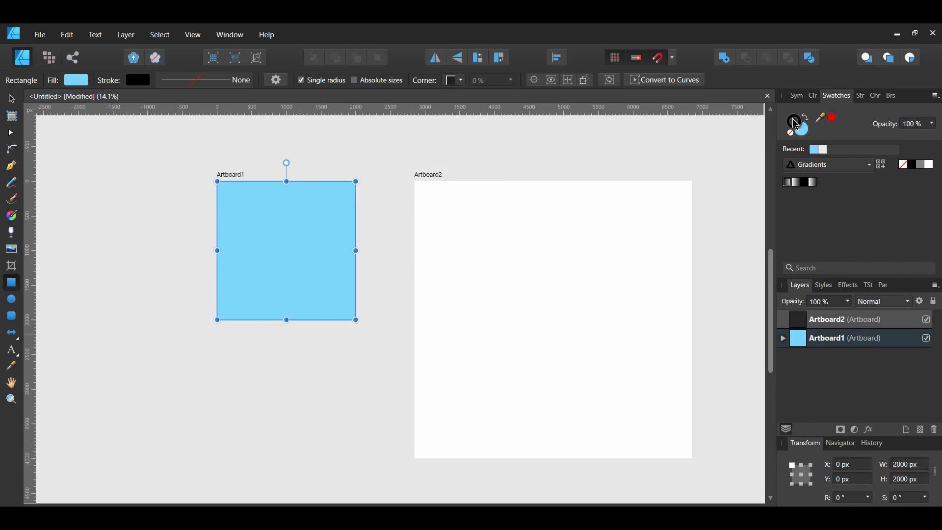
pyautogui.click(791, 134)
pyautogui.click(783, 339)
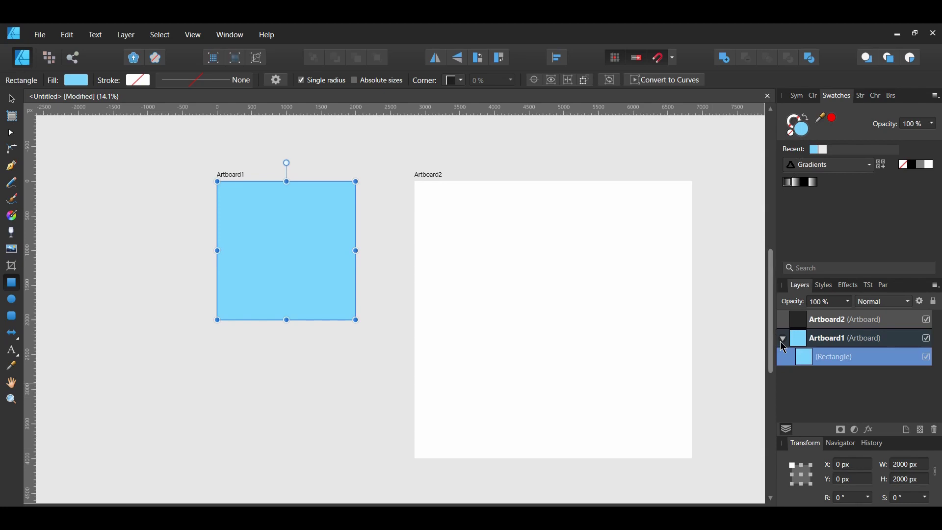
# Step: Turn the blue square into a symbol and place copies onto Artboard2, including its bottom-right quadrant
pyautogui.click(796, 97)
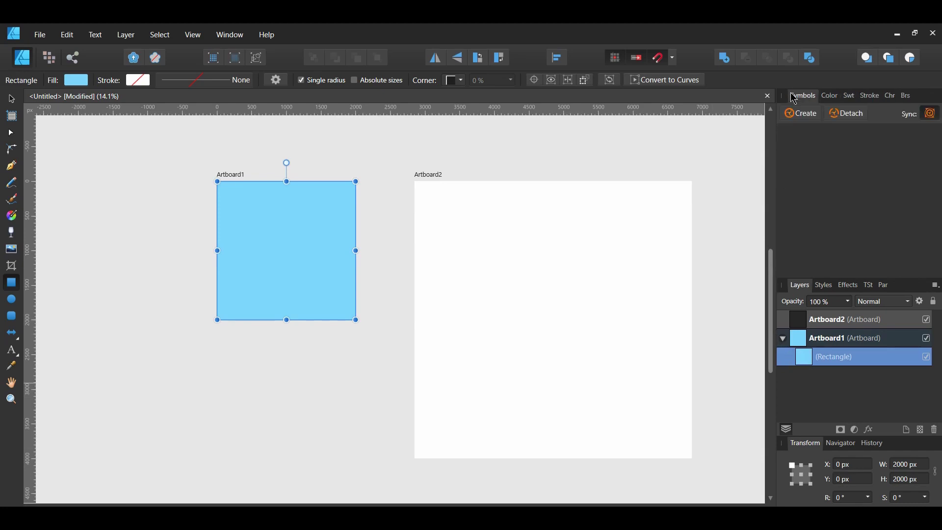
pyautogui.click(795, 119)
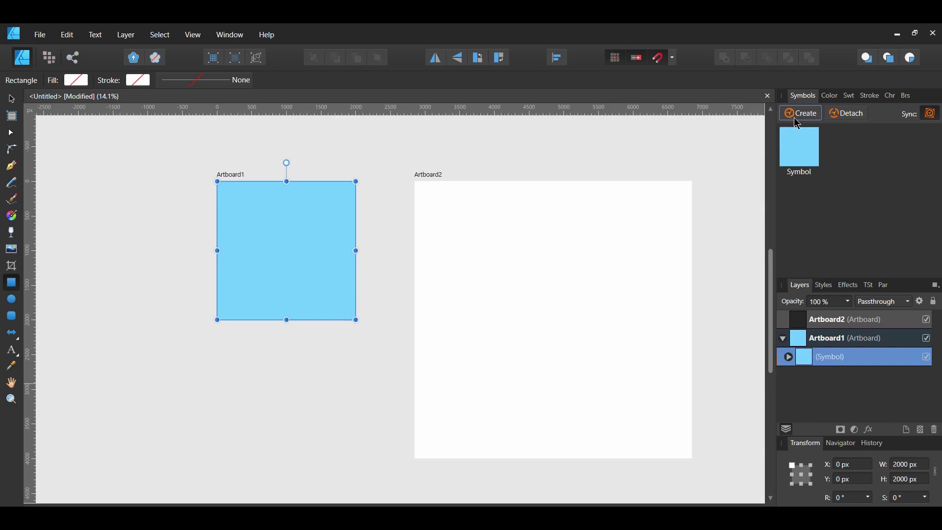
pyautogui.moveTo(799, 136); pyautogui.dragTo(596, 368)
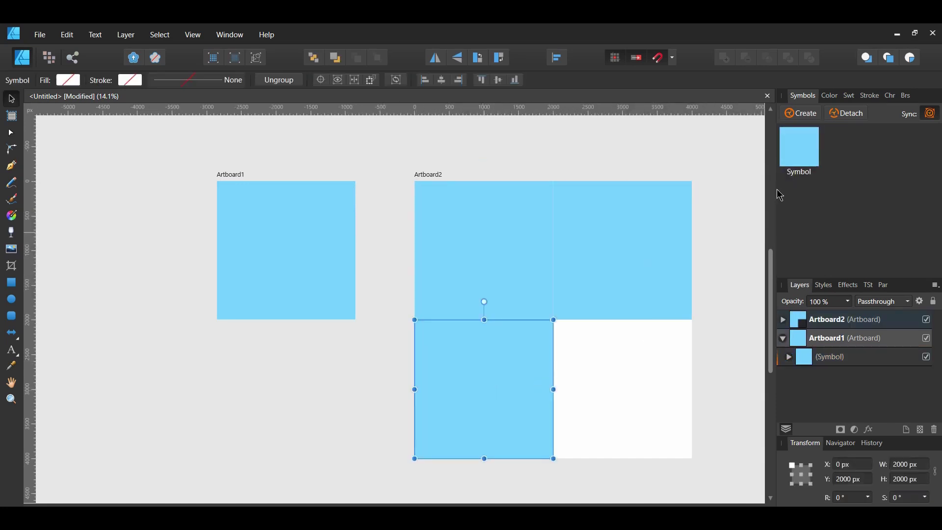
pyautogui.moveTo(802, 150); pyautogui.dragTo(715, 419)
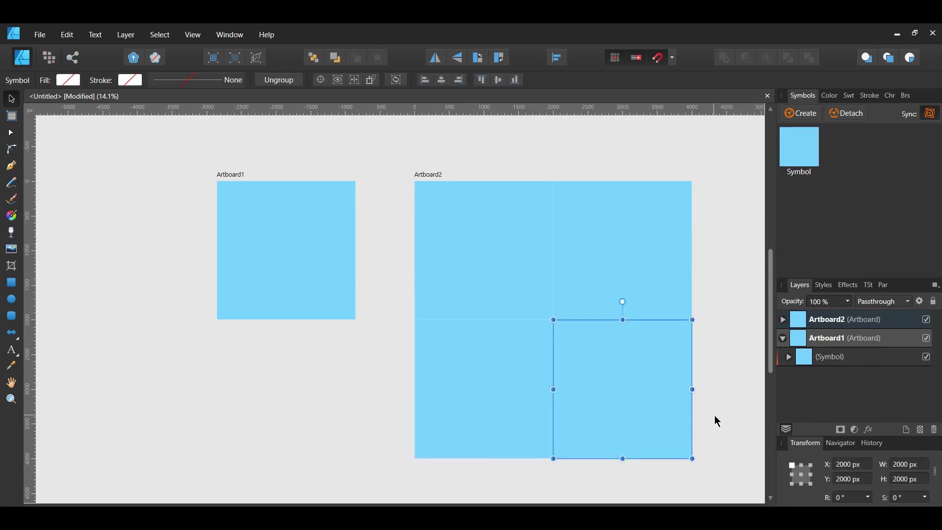
# Step: Select the rectangle inside Artboard1's symbol and undo an accidental rotation of it
pyautogui.click(526, 395)
pyautogui.doubleClick(289, 192)
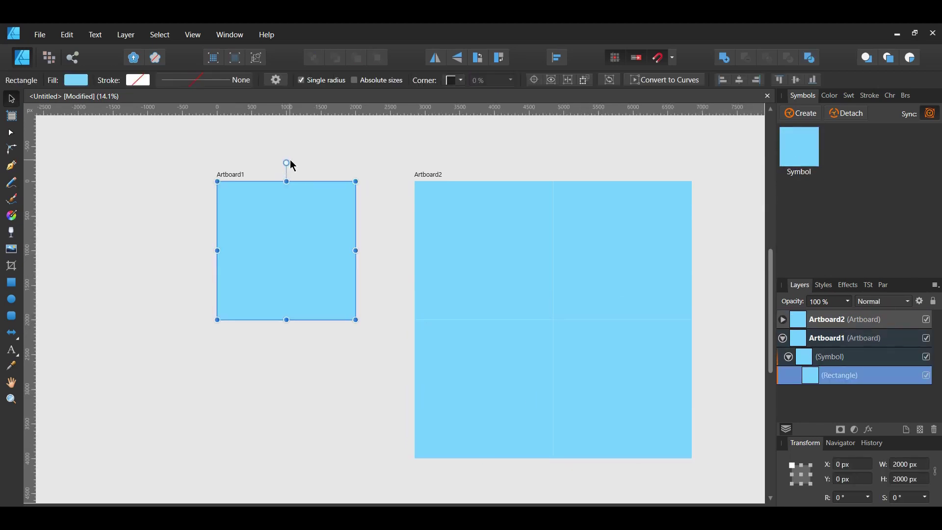
pyautogui.moveTo(286, 163); pyautogui.dragTo(216, 186)
pyautogui.hotkey('ctrl', 'z')
# Step: Draw a vertical line downward from the centre of Artboard1 with the Pen tool
pyautogui.click(13, 166)
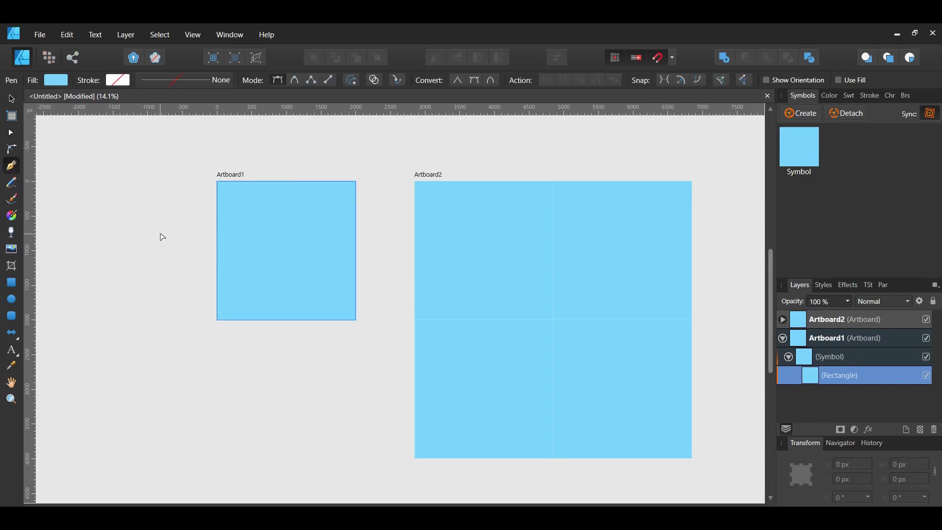
pyautogui.scroll(3, 162, 238)
pyautogui.scroll(1, 391, 280)
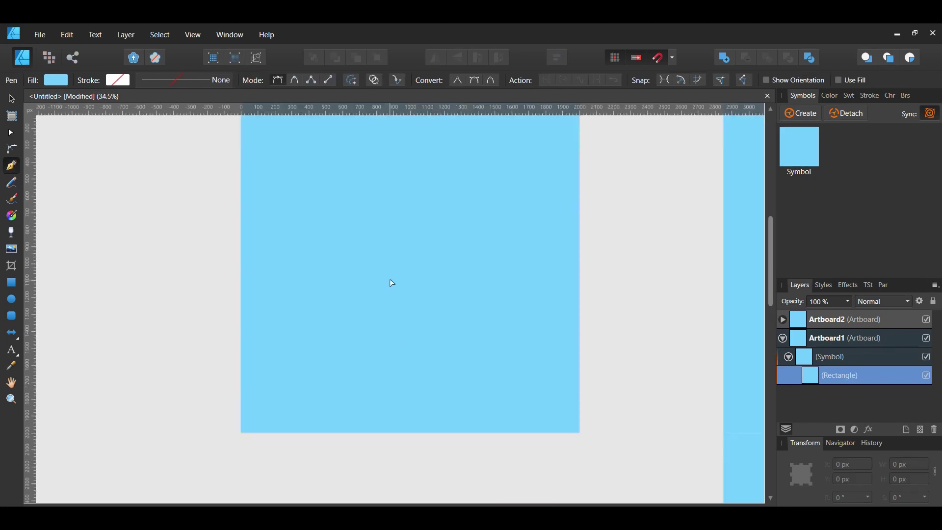
pyautogui.scroll(1, 396, 279)
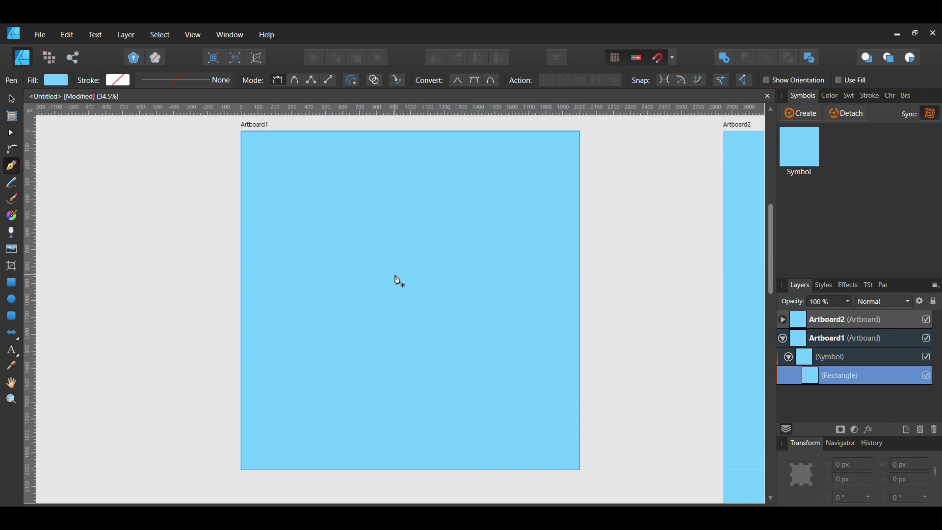
pyautogui.click(673, 59)
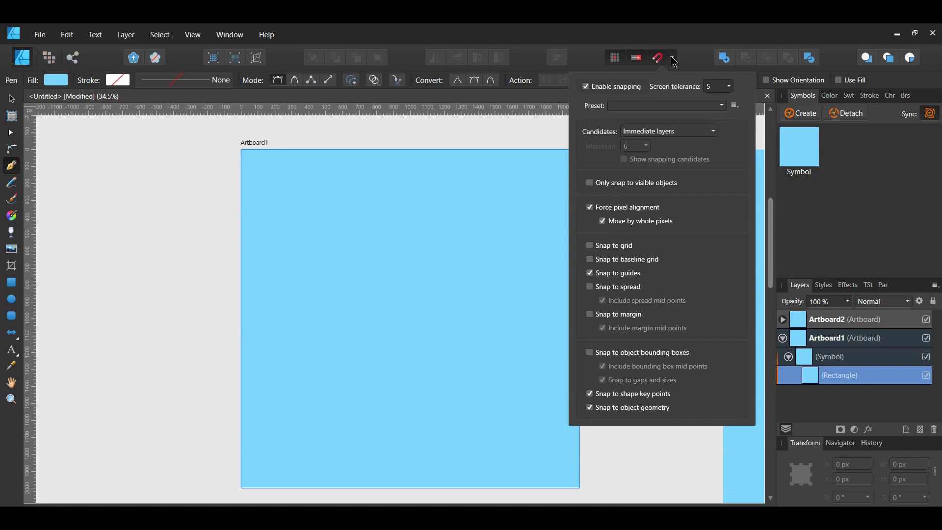
pyautogui.click(673, 59)
pyautogui.click(411, 280)
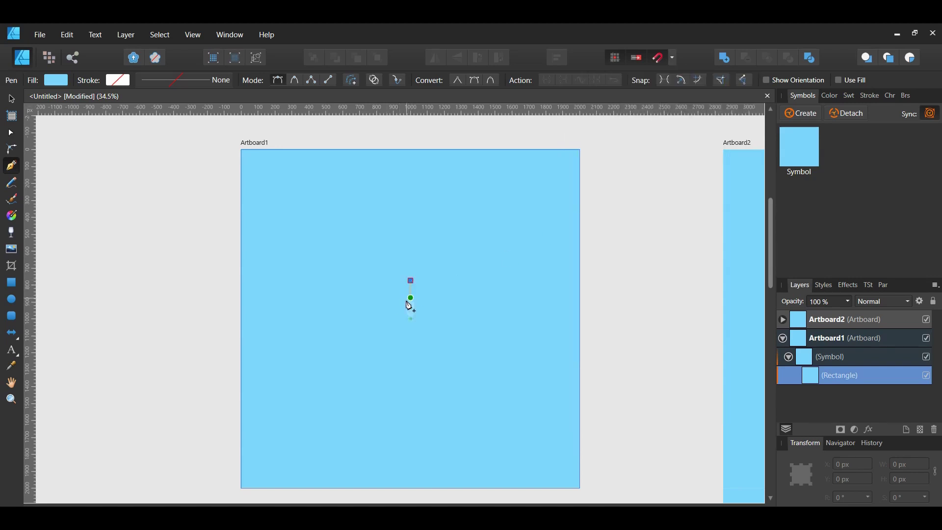
pyautogui.moveTo(410, 319); pyautogui.dragTo(411, 361)
# Step: Give the line a white stroke 3 pt wide
pyautogui.click(851, 98)
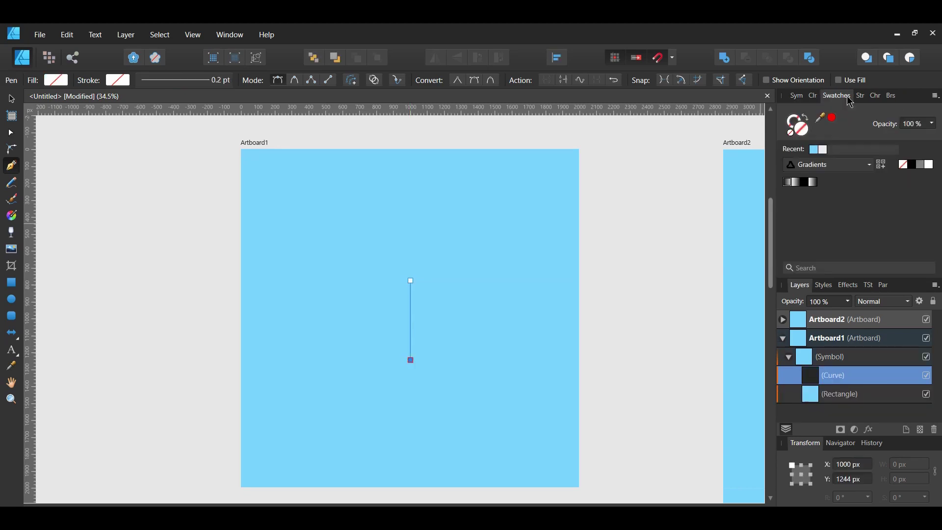
pyautogui.click(795, 124)
pyautogui.click(929, 167)
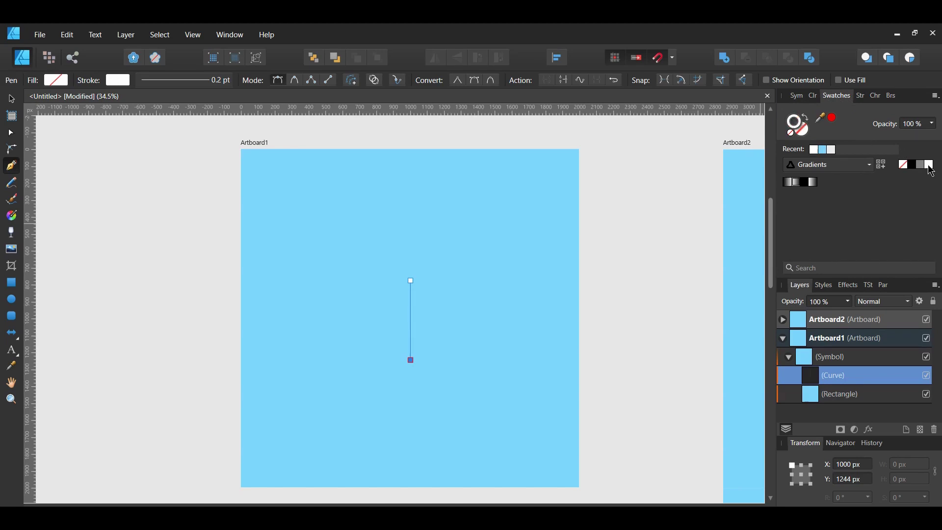
pyautogui.click(859, 96)
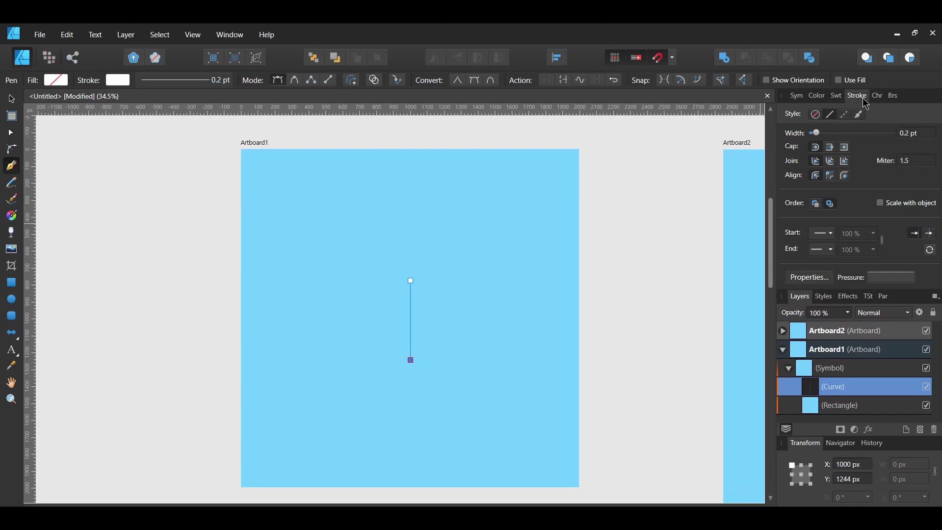
pyautogui.click(913, 133)
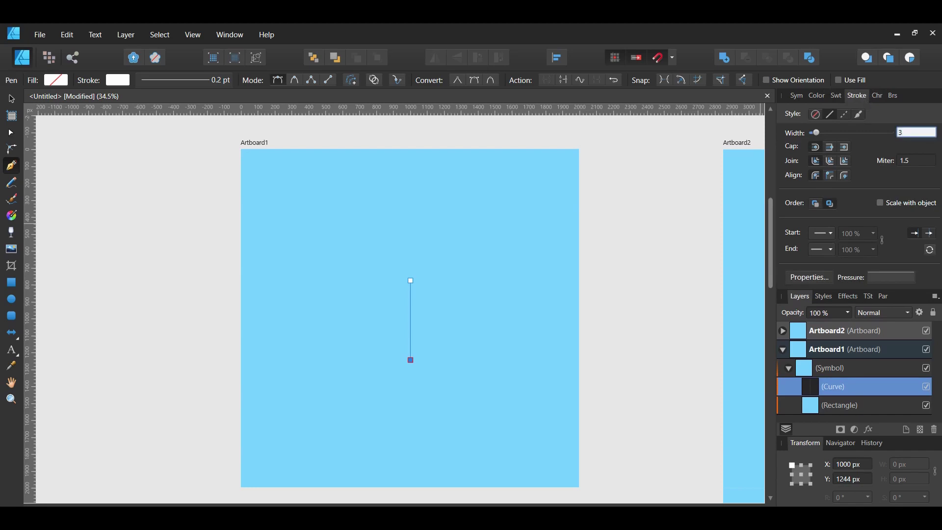
pyautogui.write('3')
pyautogui.press('Return')
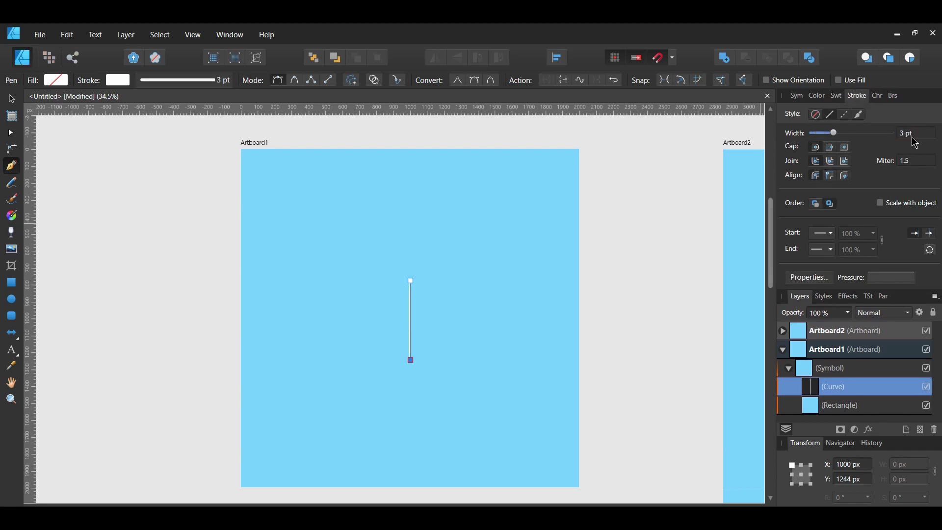
pyautogui.press('v')
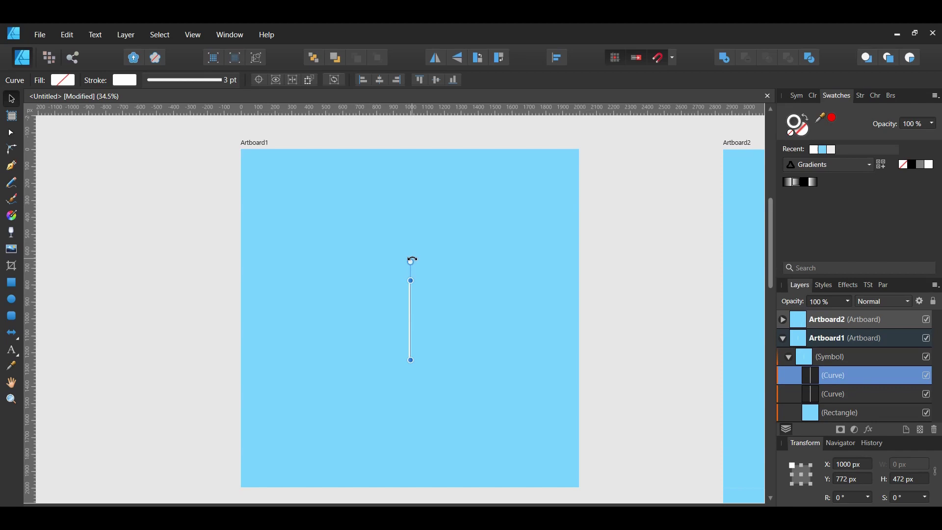
# Step: Rotate and duplicate line copies into horizontal and both 45° diagonal arms
pyautogui.moveTo(412, 258); pyautogui.dragTo(446, 322)
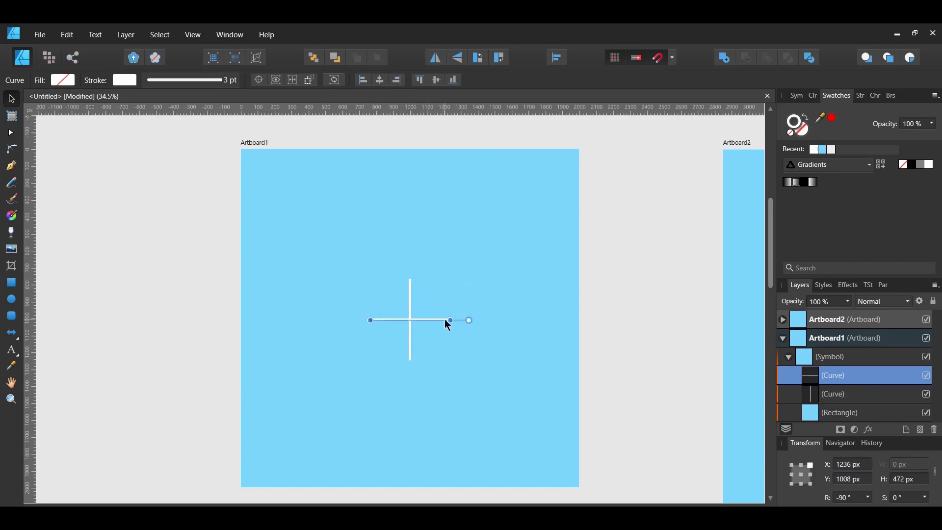
pyautogui.hotkey('ctrl', 'j')
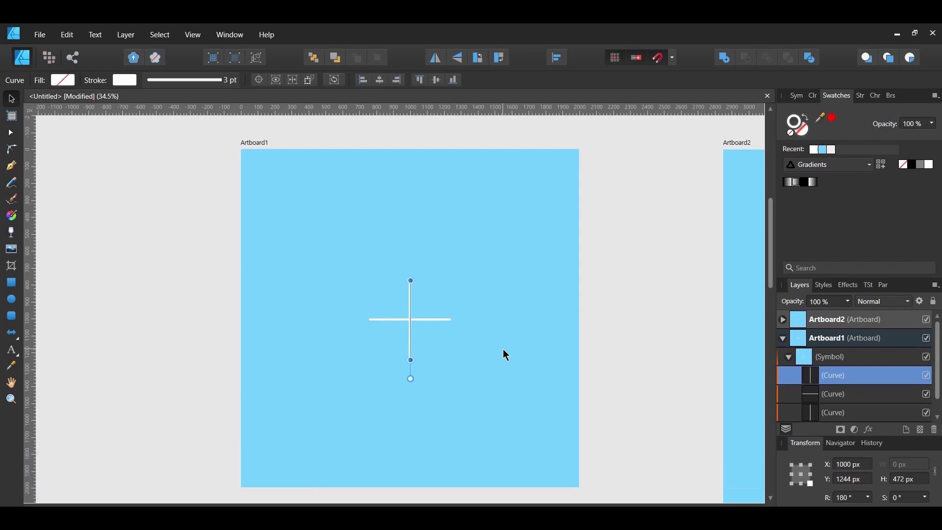
pyautogui.moveTo(411, 378); pyautogui.dragTo(452, 374)
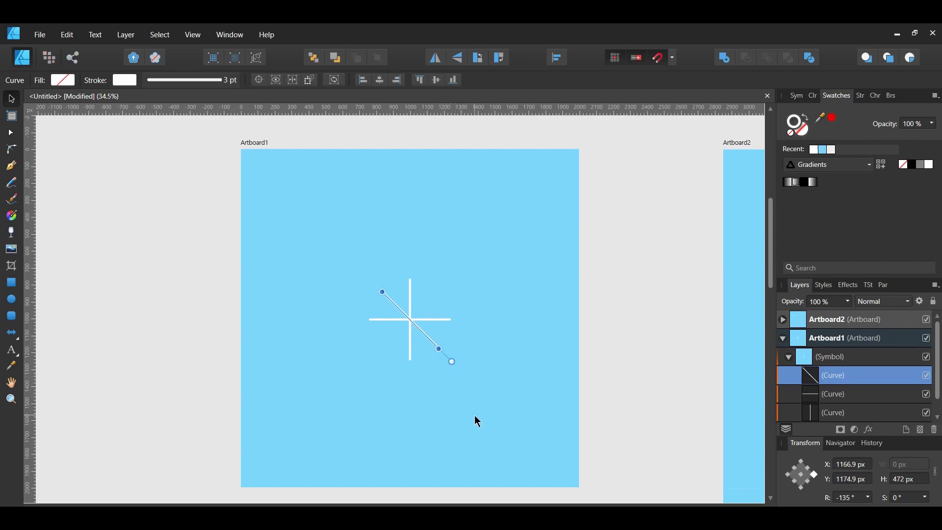
pyautogui.hotkey('ctrl', 'j')
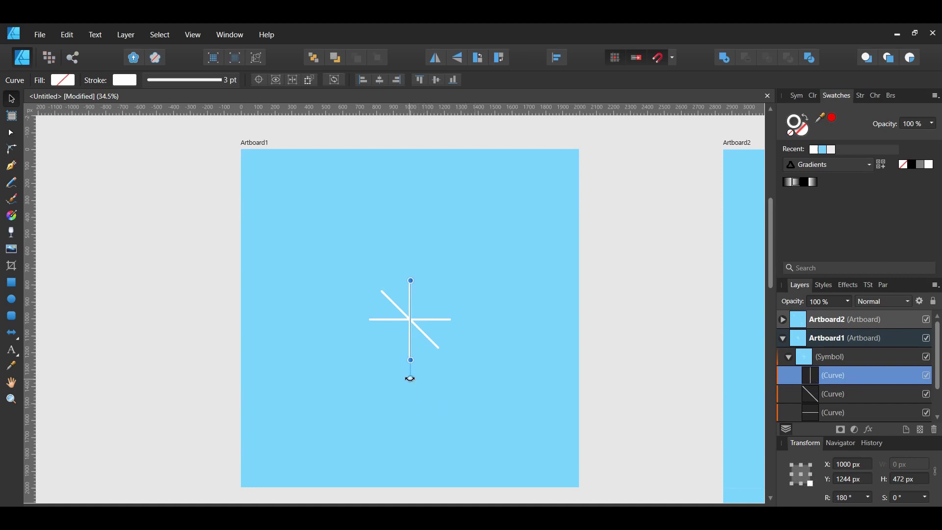
pyautogui.moveTo(410, 379); pyautogui.dragTo(372, 361)
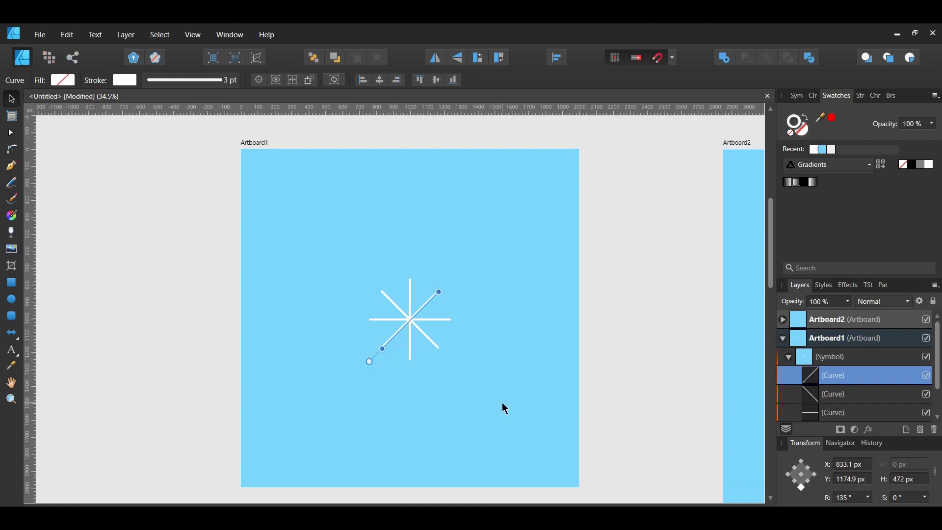
# Step: Zoom out to view both artboards, then zoom back in on Artboard1
pyautogui.click(505, 409)
pyautogui.hotkey('ctrl', '0')
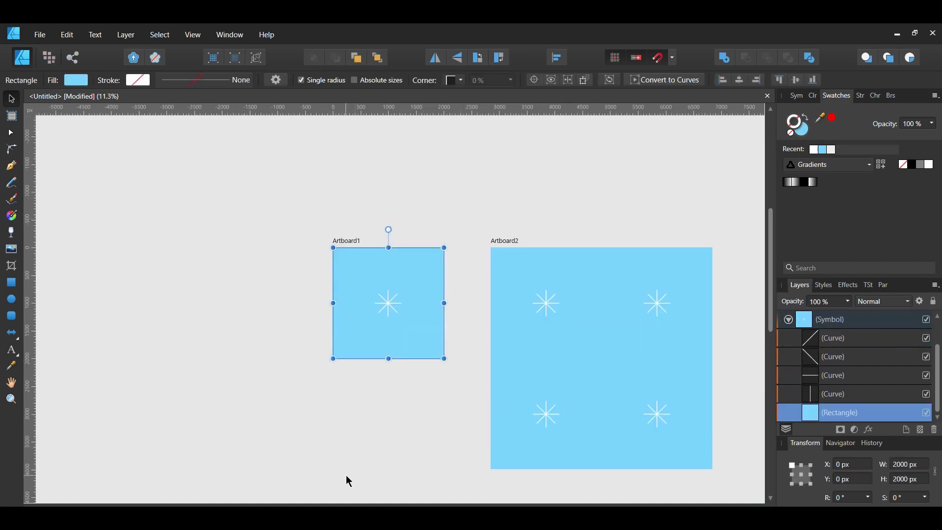
pyautogui.hotkey('ctrl', 'alt', '0')
pyautogui.press('p')
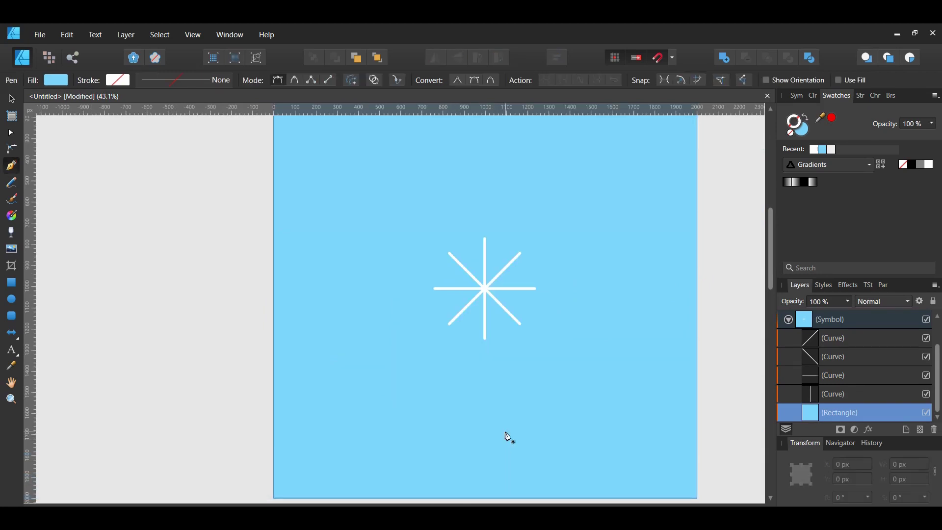
# Step: Draw a white V branch on the top arm, levelling its tips on a horizontal guide
pyautogui.scroll(2, 472, 225)
pyautogui.click(472, 219)
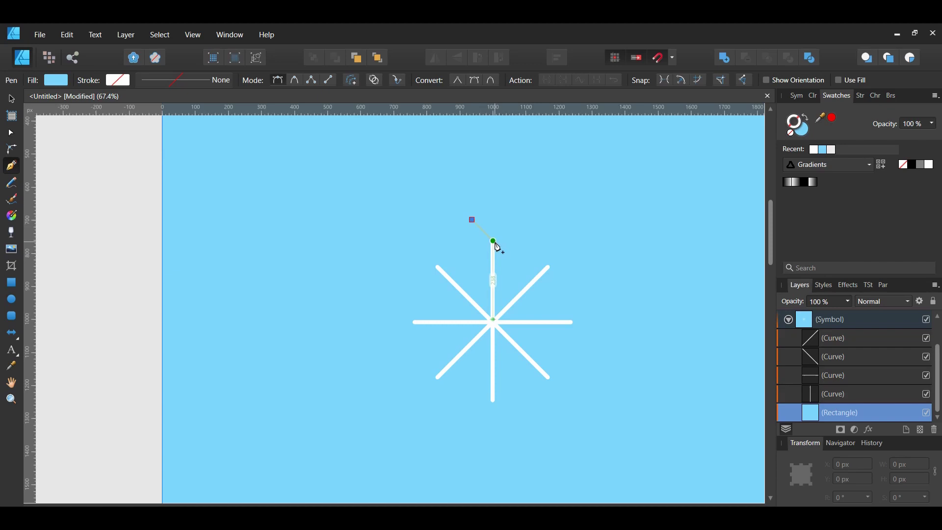
pyautogui.click(494, 241)
pyautogui.click(515, 219)
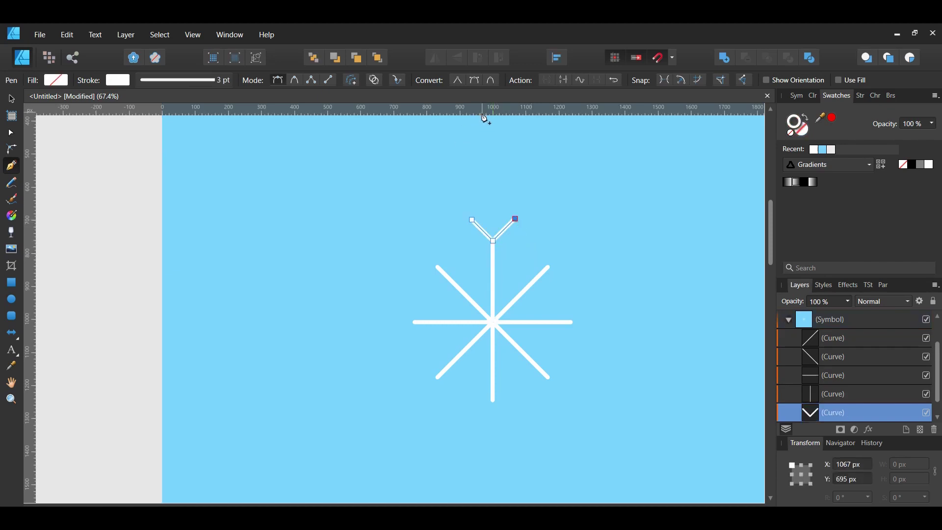
pyautogui.moveTo(481, 115); pyautogui.dragTo(493, 219)
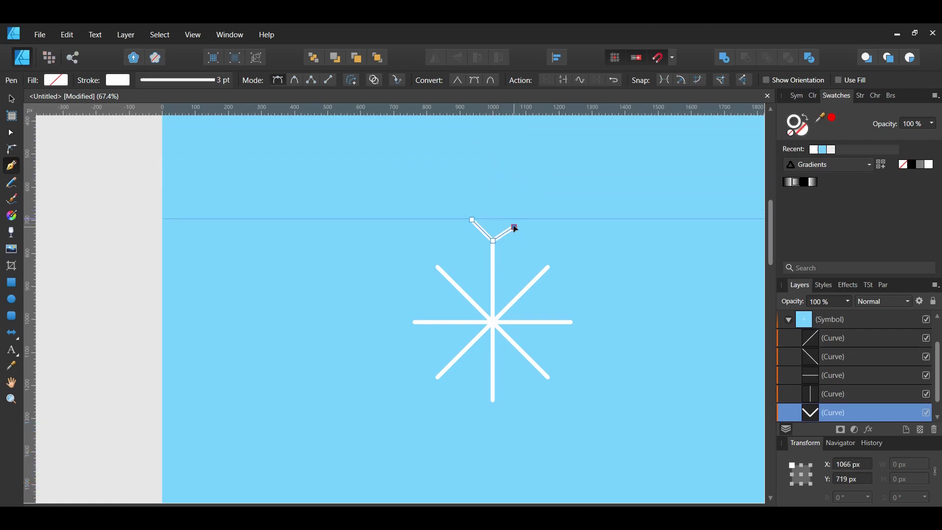
pyautogui.keyDown('ctrl'); pyautogui.click(473, 219); pyautogui.keyUp('ctrl')
pyautogui.keyDown('ctrl'); pyautogui.click(493, 243); pyautogui.keyUp('ctrl')
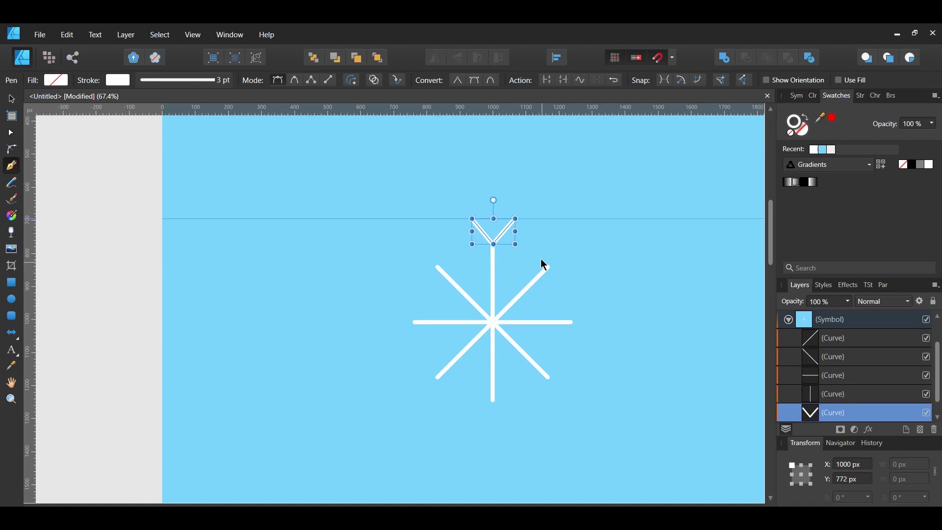
pyautogui.press('v')
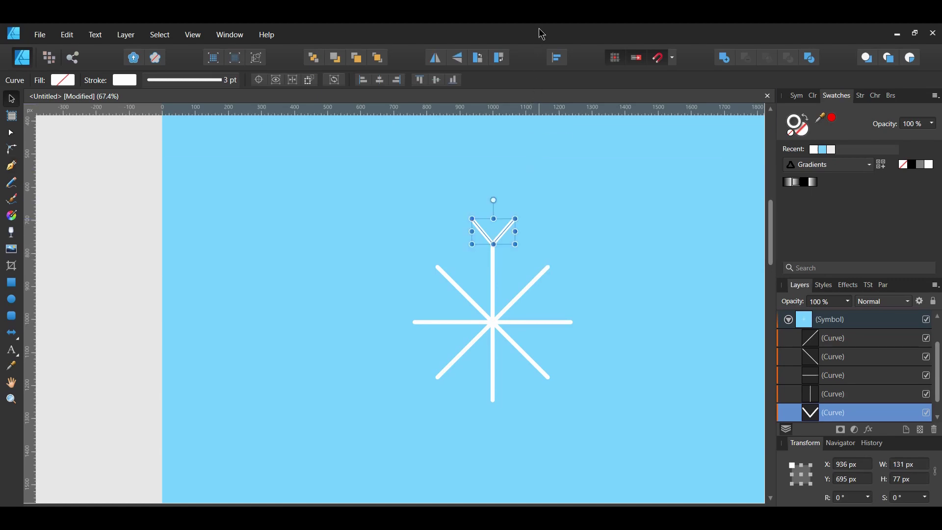
# Step: Rotate the V 45° onto the upper-right diagonal, then duplicate it onto the remaining arm ends
pyautogui.click(644, 349)
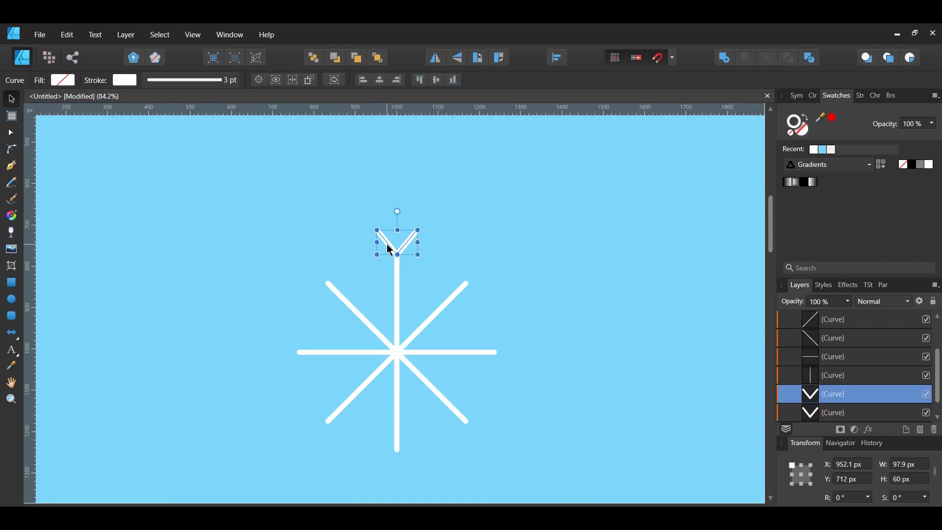
pyautogui.moveTo(389, 248); pyautogui.dragTo(462, 281)
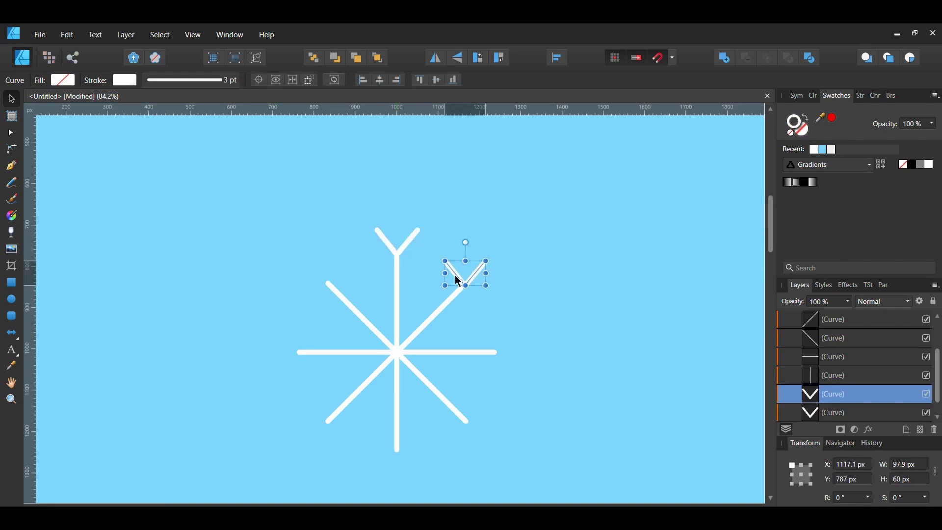
pyautogui.moveTo(470, 242); pyautogui.dragTo(496, 251)
pyautogui.hotkey('ctrl', 'j')
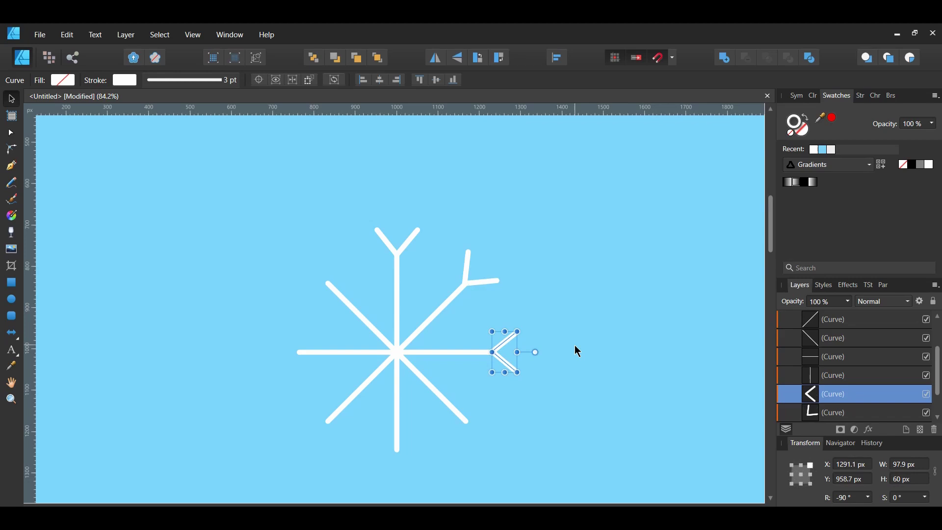
pyautogui.hotkey('ctrl', 'j')
pyautogui.hotkey('ctrl', 'j')
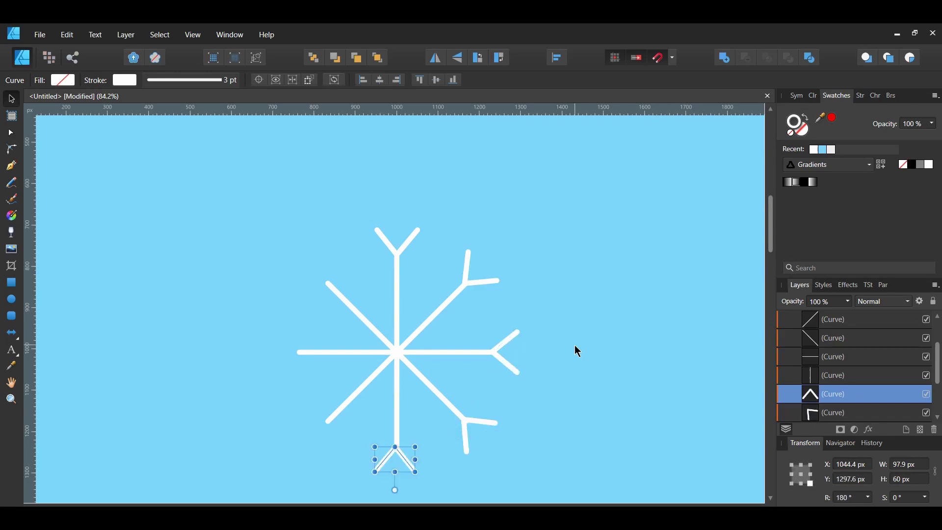
pyautogui.hotkey('ctrl', 'j')
pyautogui.hotkey('ctrl', 'j')
pyautogui.hotkey('ctrl', 'j')
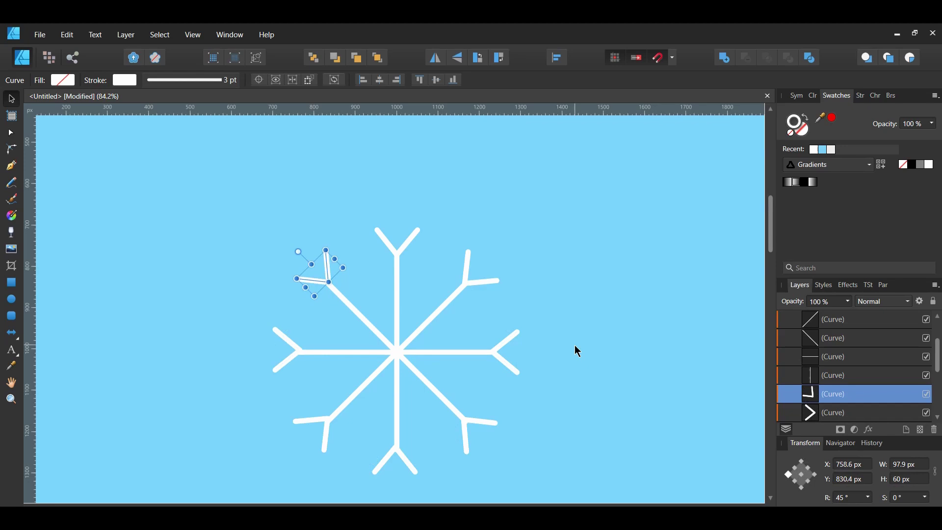
pyautogui.hotkey('ctrl', 'd')
pyautogui.hotkey('ctrl', '0')
# Step: Draw a short horizontal crossbar across the snowflake's lower arm with the Pen tool
pyautogui.press('m')
pyautogui.press('p')
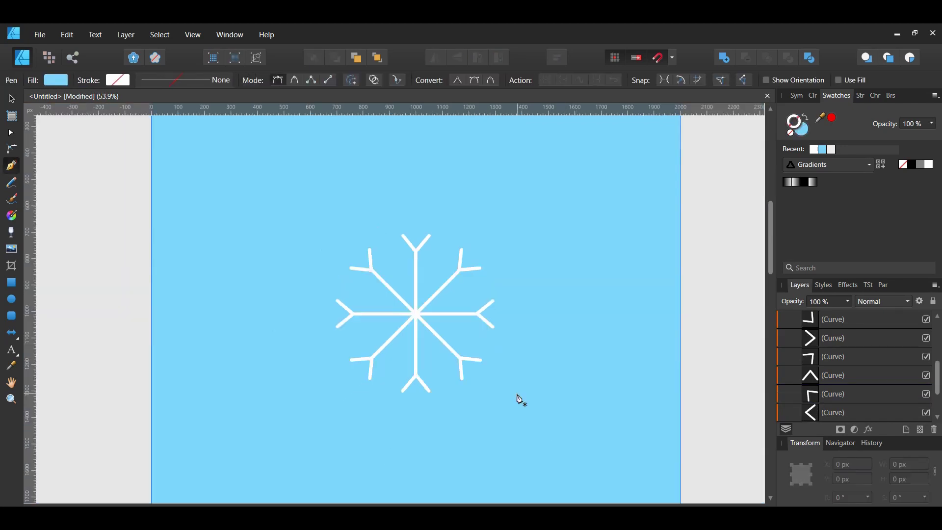
pyautogui.scroll(3, 408, 374)
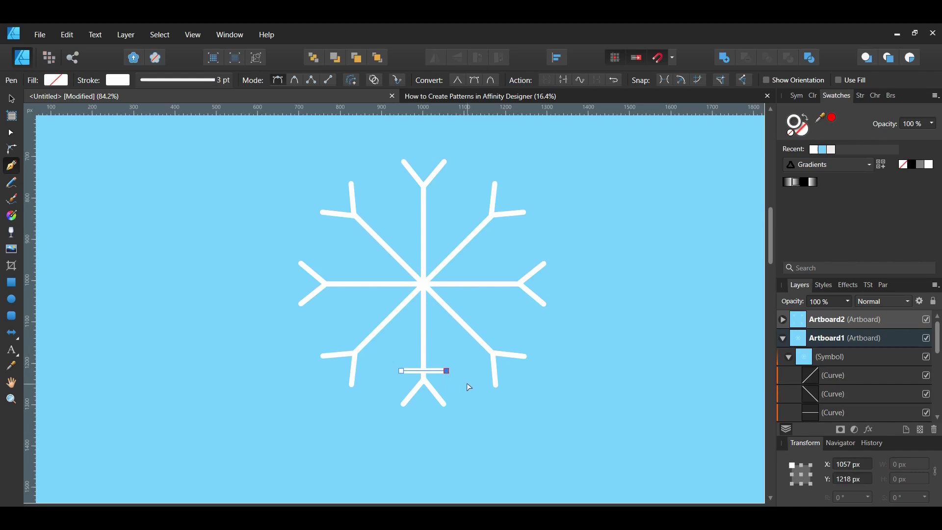
pyautogui.hotkey('ctrl', 'd')
pyautogui.click(407, 355)
pyautogui.click(441, 355)
pyautogui.hotkey('ctrl', 'd')
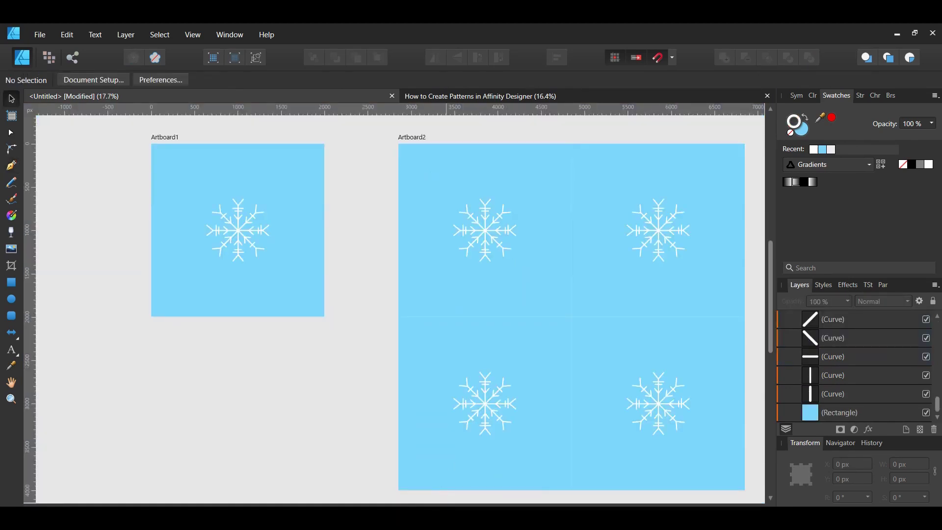
# Step: Select all the snowflake curves, expand their strokes, and merge them with Add into one curve
pyautogui.click(832, 397)
pyautogui.keyDown('shift'); pyautogui.click(832, 397); pyautogui.keyUp('shift')
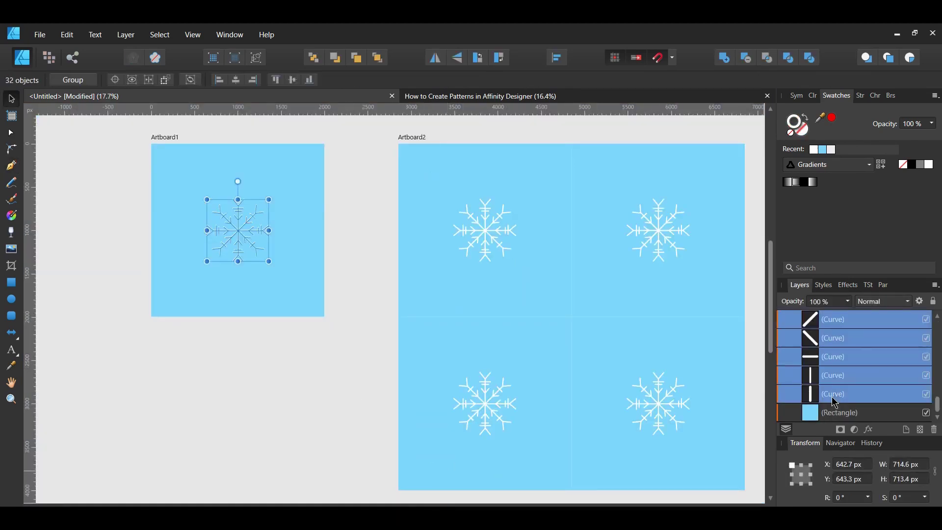
pyautogui.scroll(5, 831, 397)
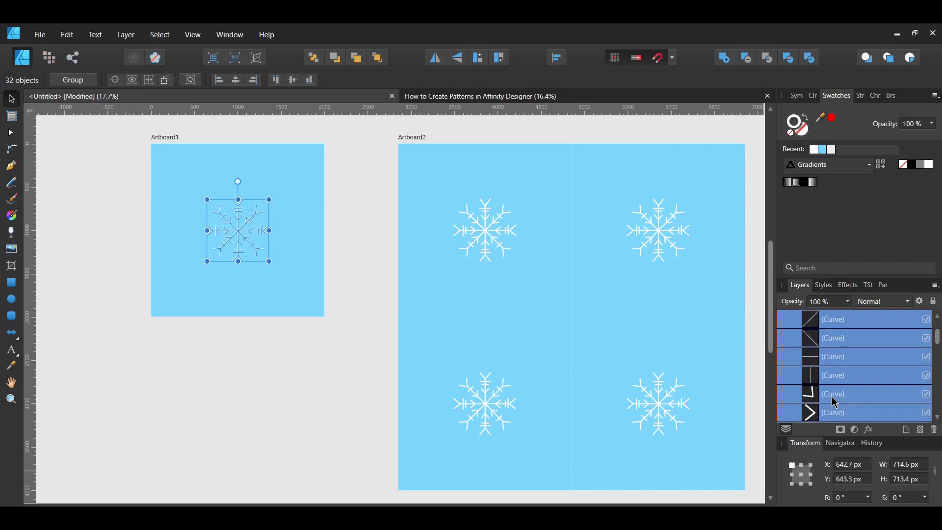
pyautogui.scroll(2, 832, 396)
pyautogui.click(126, 34)
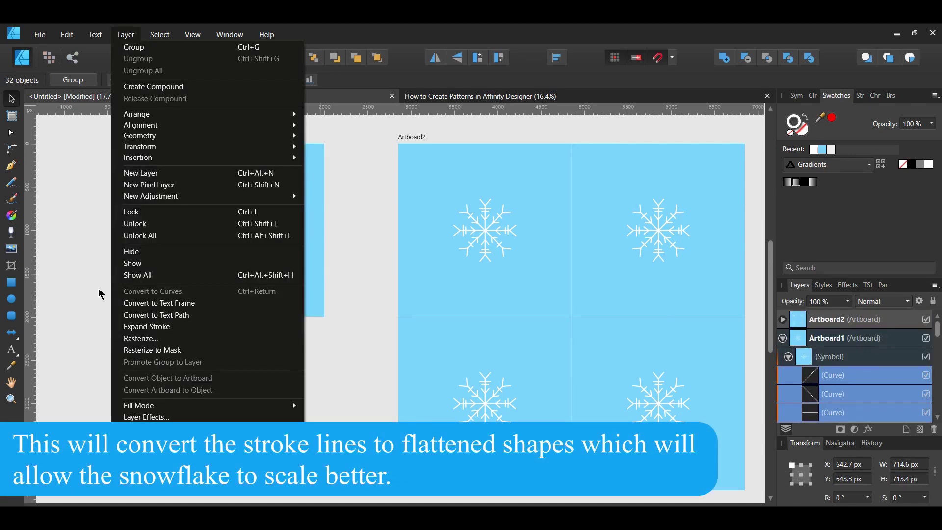
pyautogui.click(129, 327)
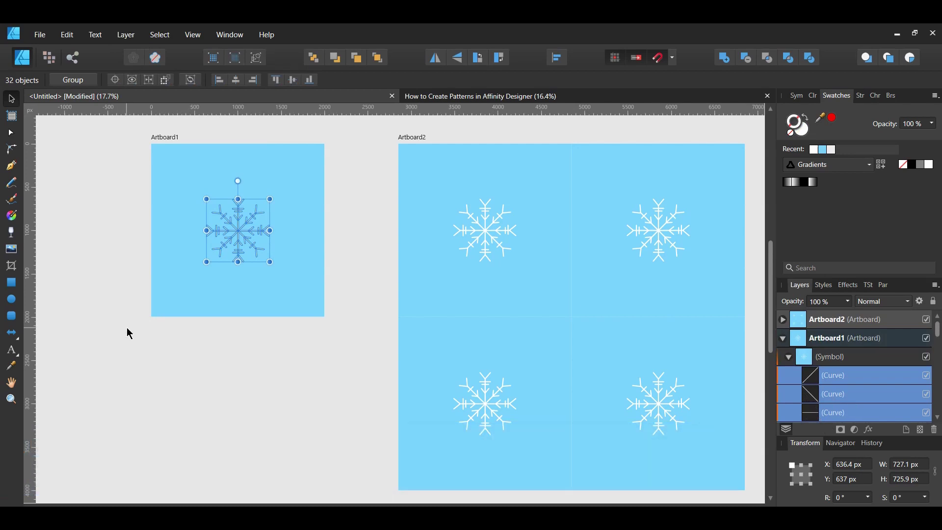
pyautogui.click(725, 58)
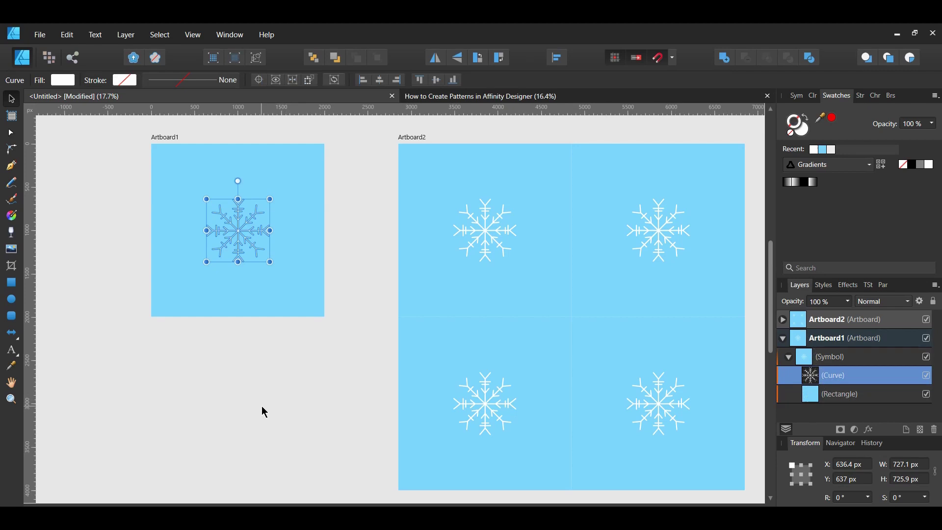
# Step: Duplicate the snowflake to Artboard1's top-left corner and clip both snowflakes inside the background rectangle
pyautogui.hotkey('ctrl', 'j')
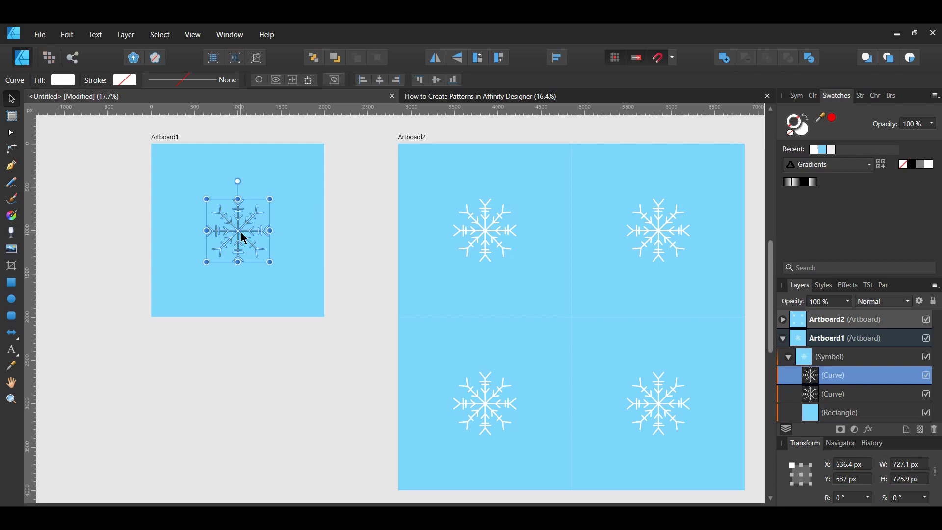
pyautogui.moveTo(241, 237); pyautogui.dragTo(167, 169)
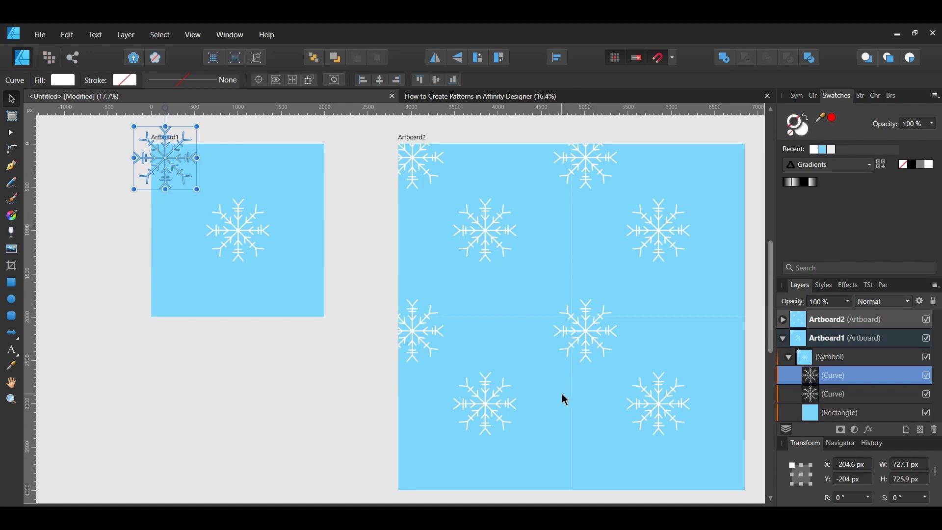
pyautogui.keyDown('shift'); pyautogui.click(792, 402); pyautogui.keyUp('shift')
pyautogui.moveTo(788, 399); pyautogui.dragTo(781, 415)
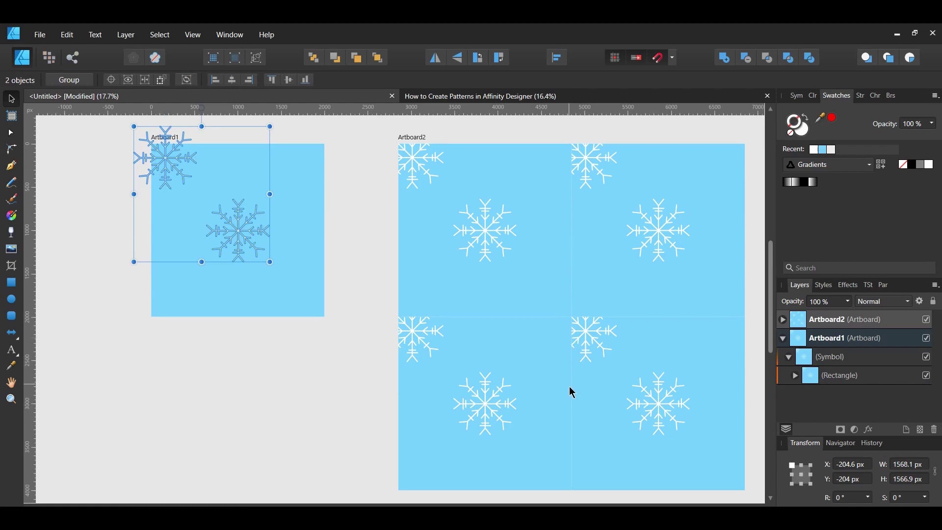
# Step: Place a copy of the centre snowflake at Artboard1's bottom-right corner
pyautogui.click(794, 377)
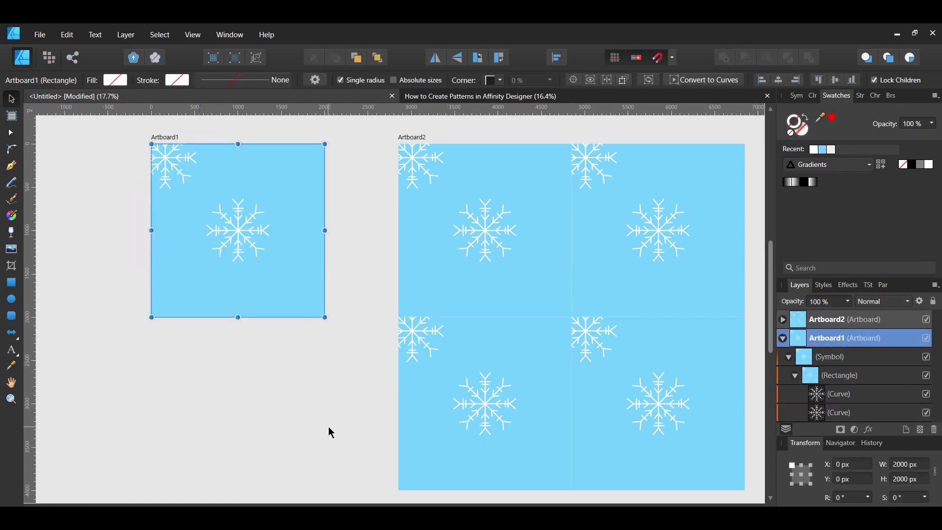
pyautogui.hotkey('alt', '[')
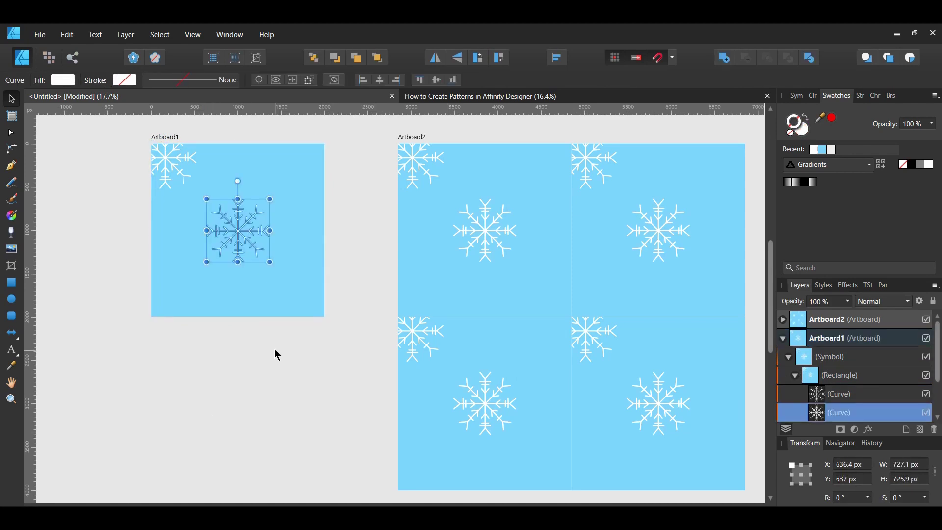
pyautogui.scroll(1, 305, 249)
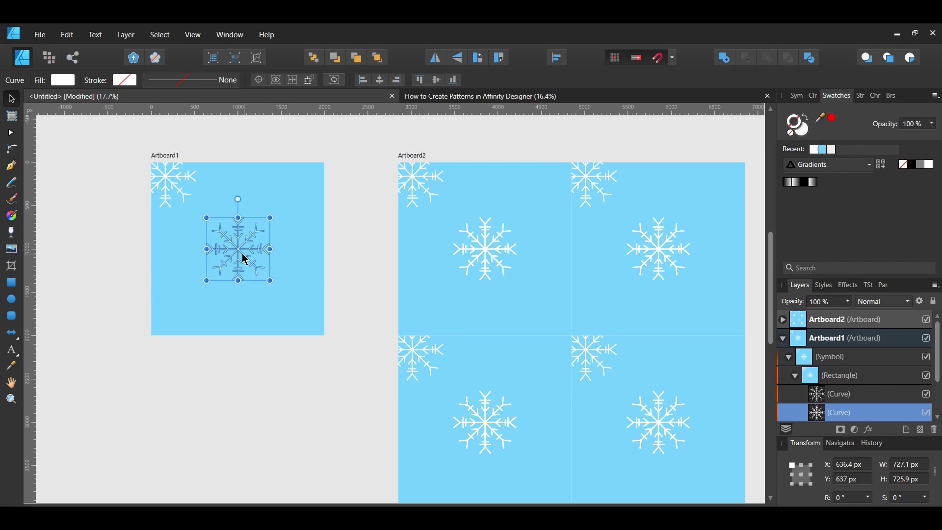
pyautogui.moveTo(244, 259); pyautogui.dragTo(293, 338)
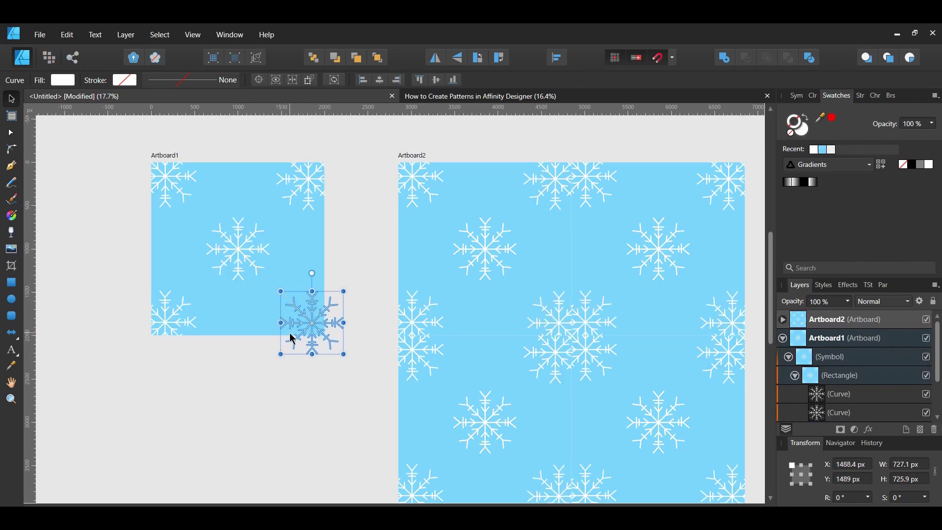
pyautogui.click(285, 392)
pyautogui.hotkey('ctrl', '0')
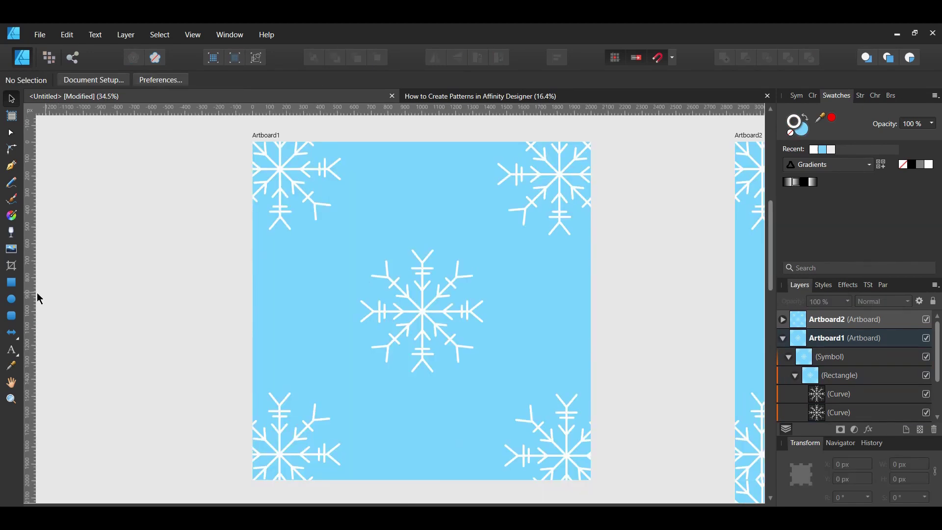
# Step: Draw a small circle beside the centre snowflake with white fill and no stroke
pyautogui.click(11, 300)
pyautogui.moveTo(501, 299); pyautogui.dragTo(524, 325)
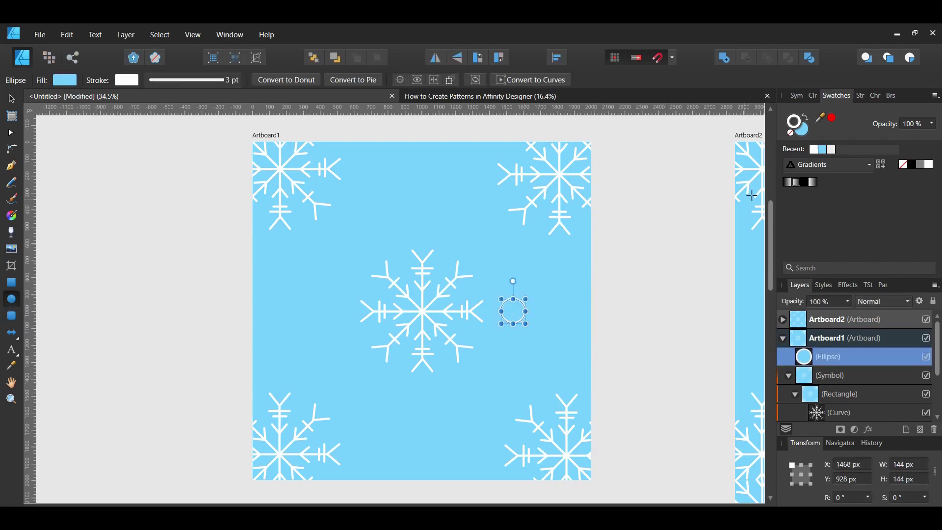
pyautogui.click(807, 136)
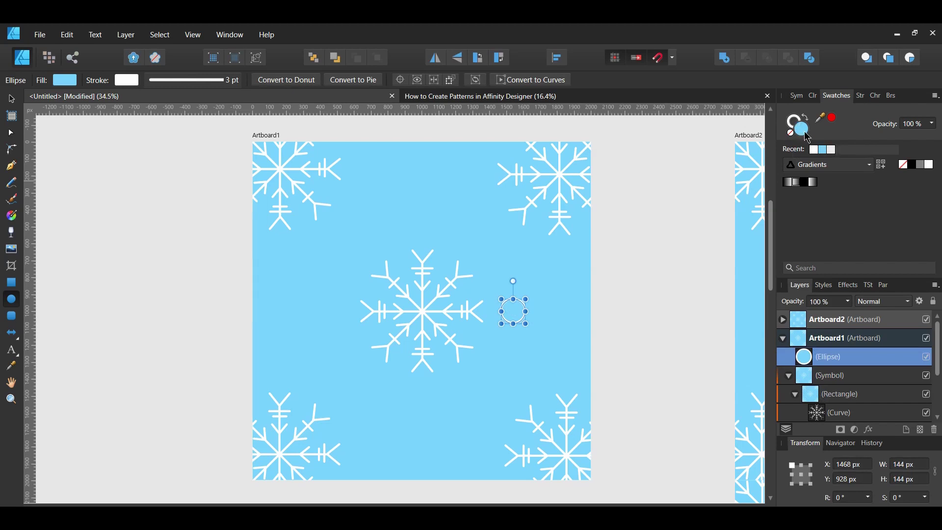
pyautogui.click(930, 166)
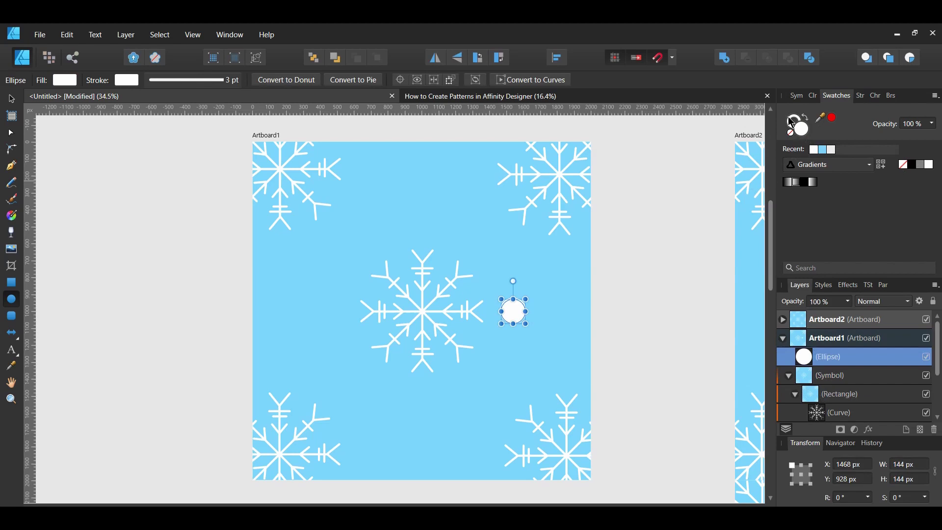
pyautogui.click(791, 132)
# Step: Move the white dot into the pattern symbol, duplicate it, and place a copy lower-left of the snowflake
pyautogui.moveTo(805, 357); pyautogui.dragTo(811, 379)
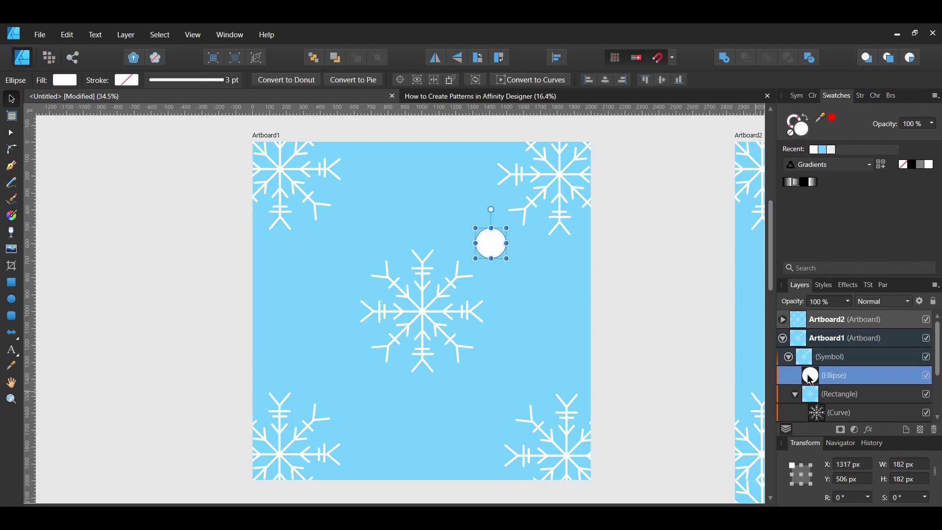
pyautogui.hotkey('ctrl', 'j')
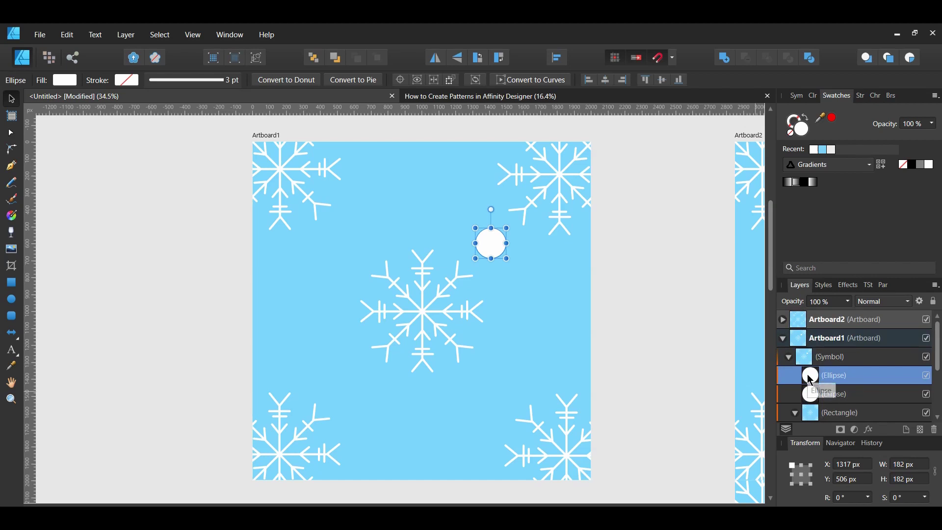
pyautogui.hotkey('ctrl', 'j')
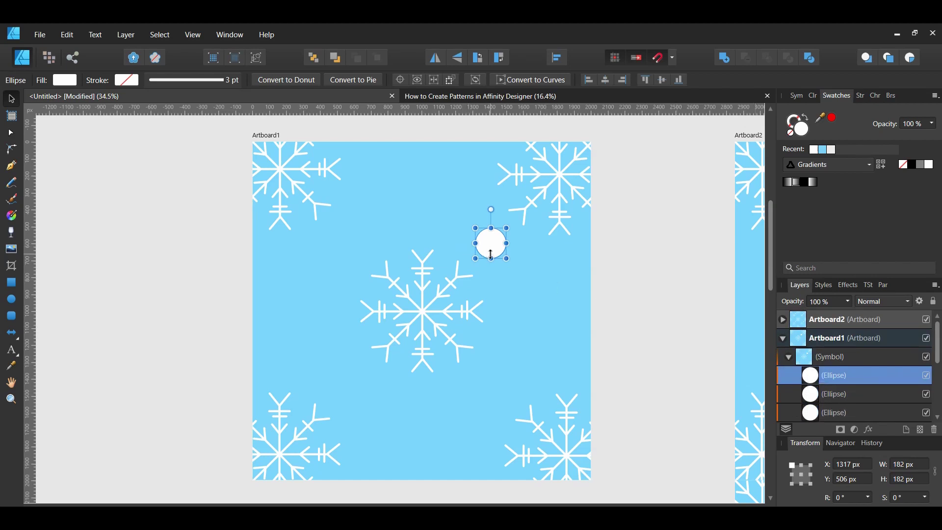
pyautogui.moveTo(498, 255); pyautogui.dragTo(353, 381)
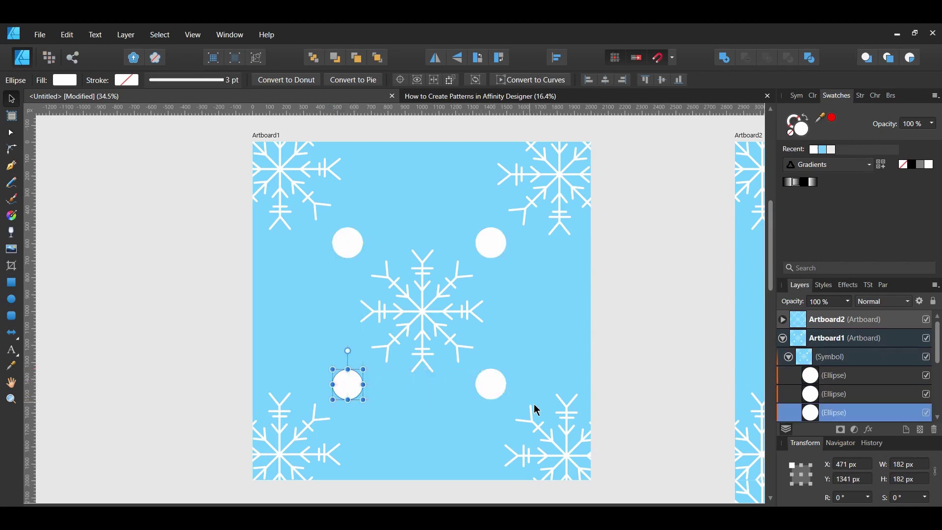
# Step: Shrink a snowflake copy and move it toward the artboard bottom, scaled to about 303 px
pyautogui.scroll(-1, 462, 364)
pyautogui.click(389, 320)
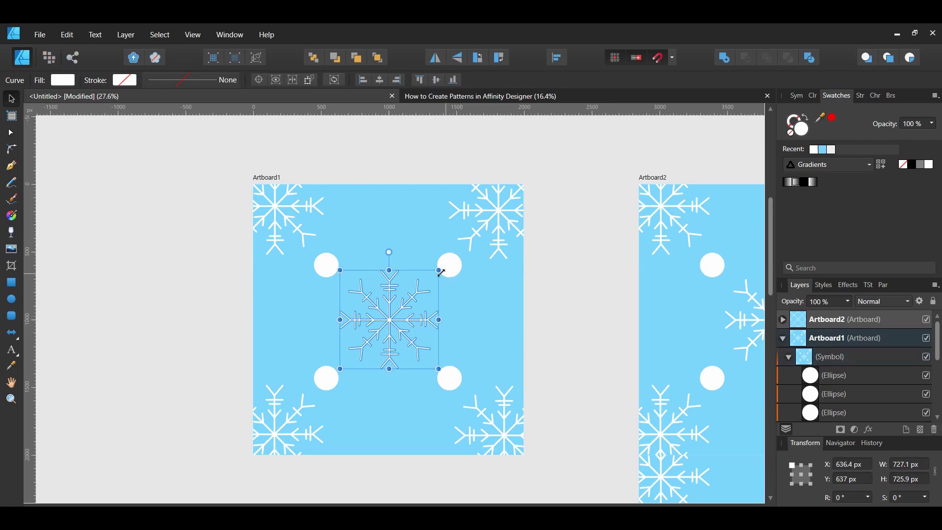
pyautogui.moveTo(438, 270); pyautogui.dragTo(422, 287)
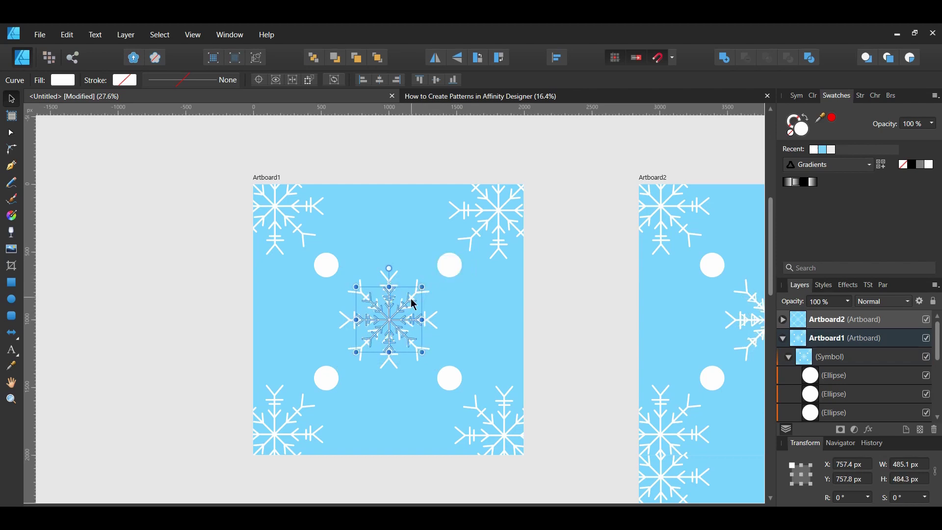
pyautogui.moveTo(391, 321); pyautogui.dragTo(394, 419)
pyautogui.moveTo(422, 386); pyautogui.dragTo(388, 238)
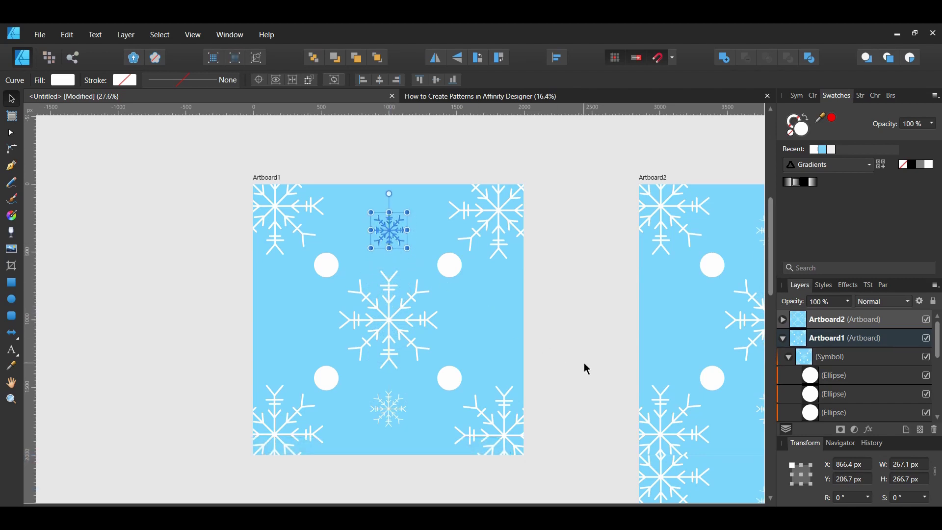
# Step: Copy white dots so they straddle the artboard's top and bottom edges
pyautogui.click(443, 265)
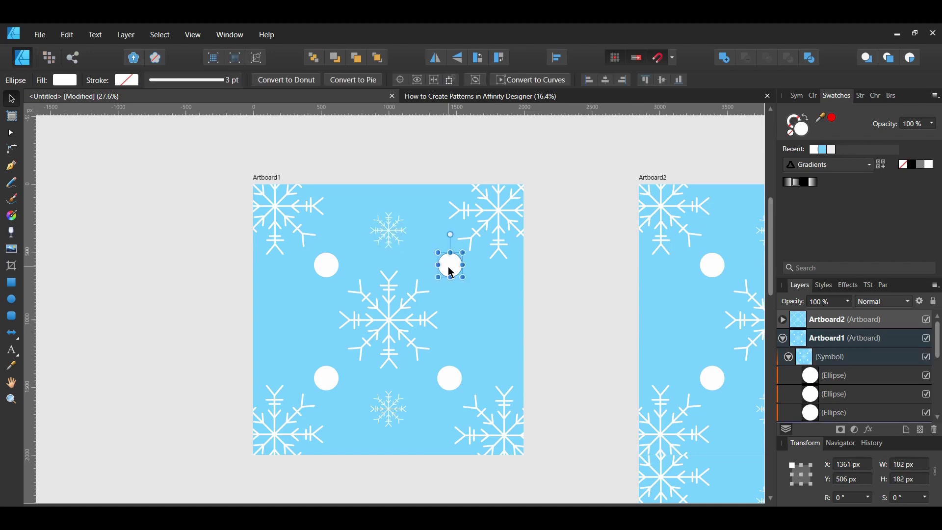
pyautogui.moveTo(453, 269); pyautogui.dragTo(391, 189)
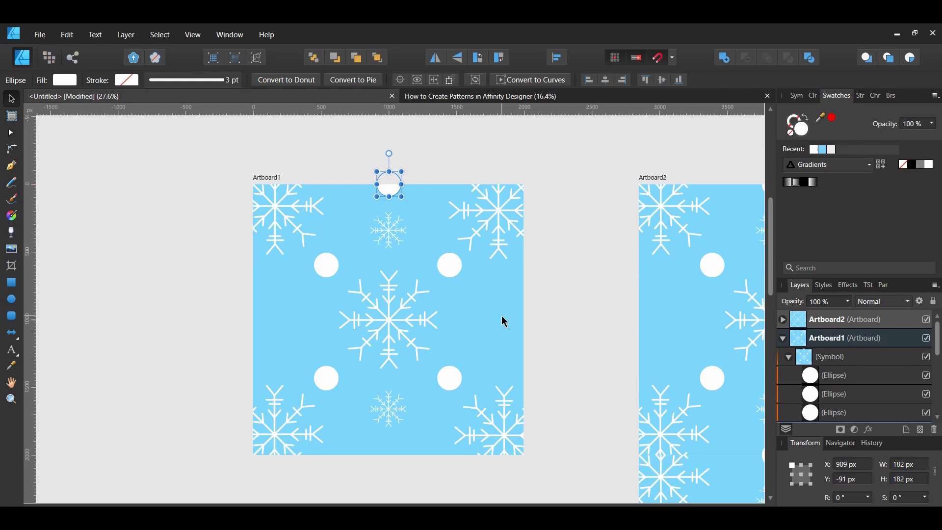
pyautogui.moveTo(393, 201); pyautogui.dragTo(393, 466)
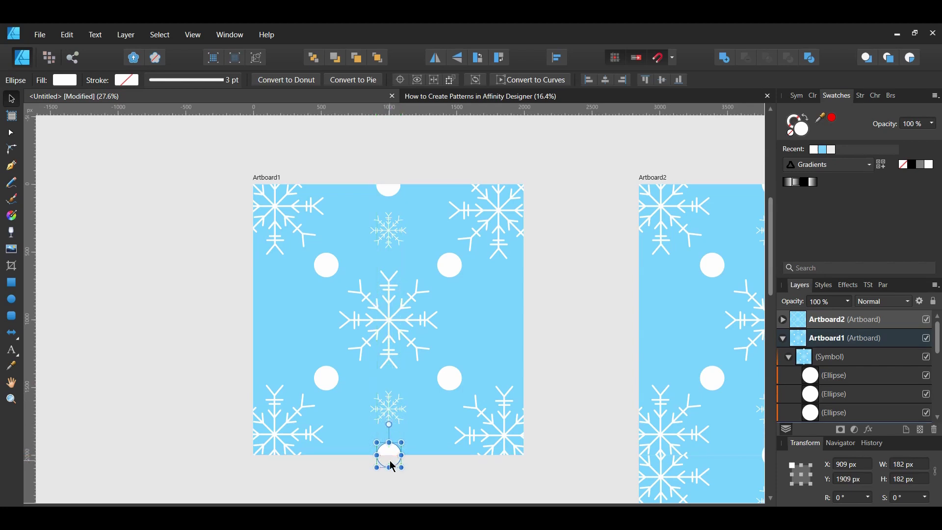
pyautogui.click(432, 474)
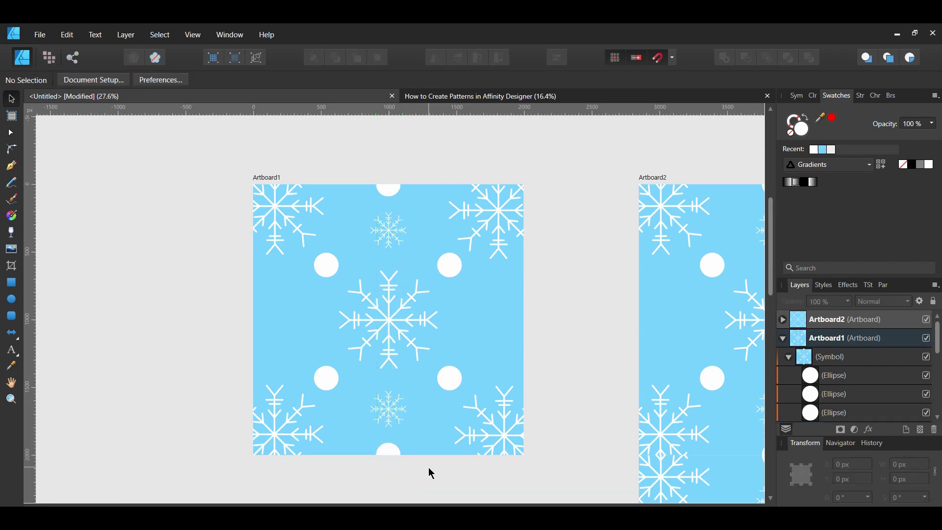
# Step: Select all six dot layers and nest them inside the background rectangle
pyautogui.hscroll(1, 432, 470)
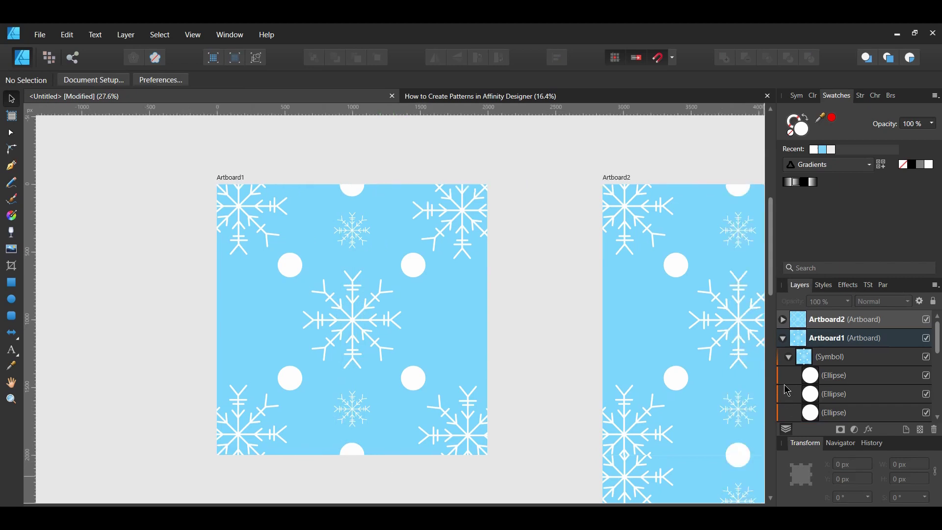
pyautogui.click(789, 376)
pyautogui.scroll(-1, 788, 377)
pyautogui.scroll(-1, 788, 379)
pyautogui.keyDown('shift'); pyautogui.click(829, 356); pyautogui.keyUp('shift')
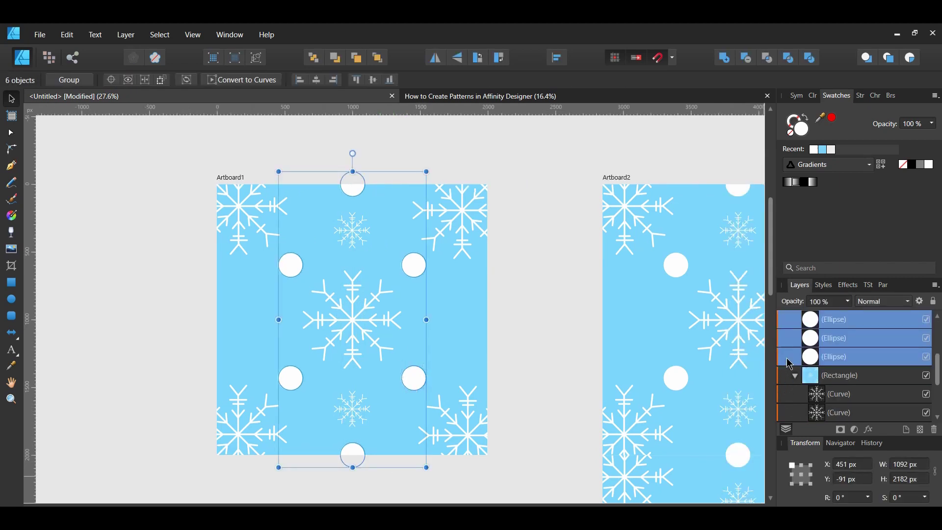
pyautogui.moveTo(829, 357); pyautogui.dragTo(842, 383)
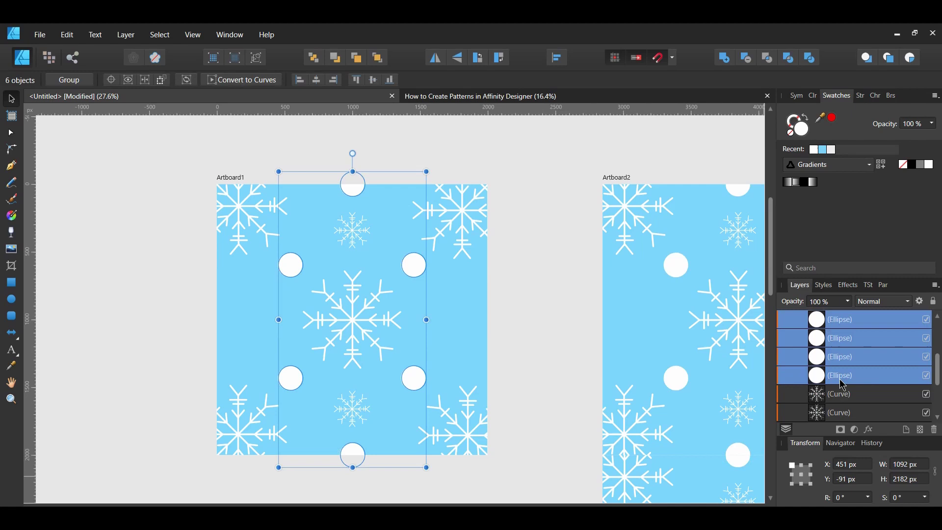
pyautogui.scroll(2, 842, 385)
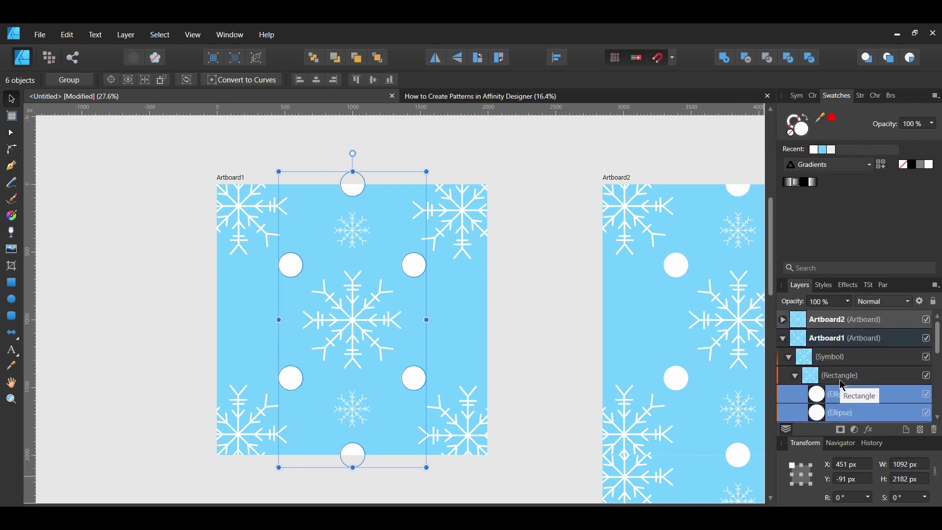
# Step: Copy white dots across the tile's left and right edges and a small snowflake beside the centre
pyautogui.click(562, 370)
pyautogui.click(288, 379)
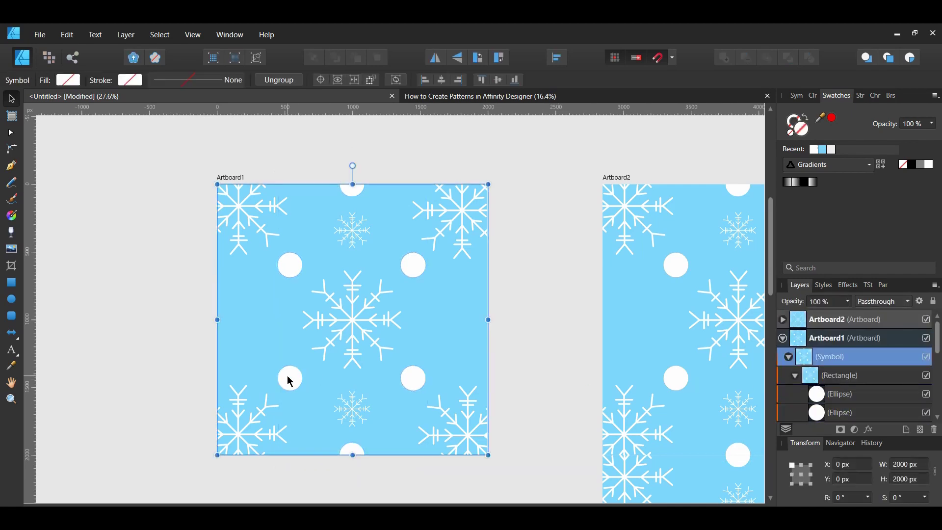
pyautogui.click(287, 377)
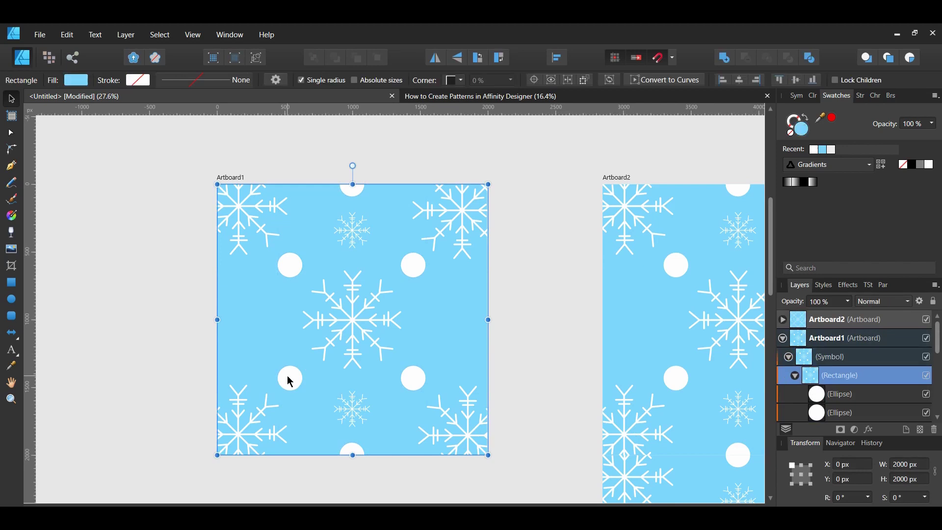
pyautogui.moveTo(287, 377); pyautogui.dragTo(218, 323)
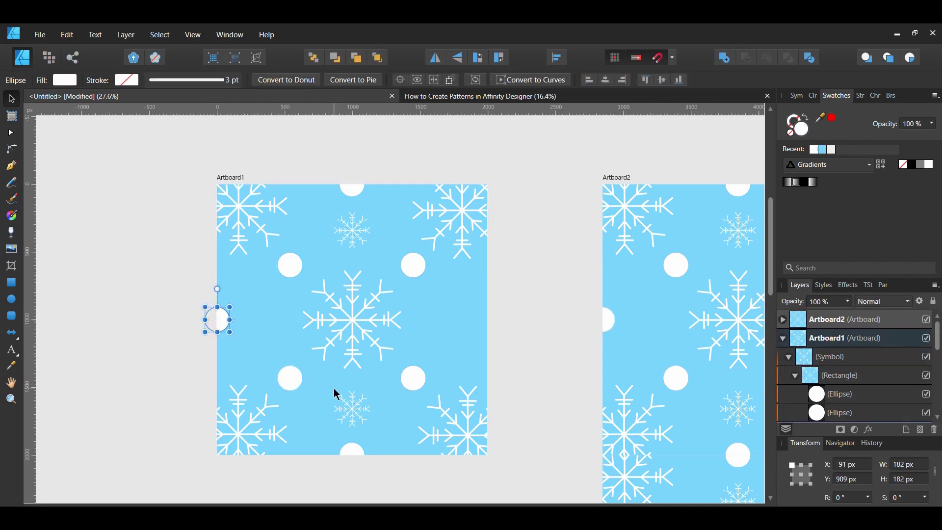
pyautogui.click(291, 381)
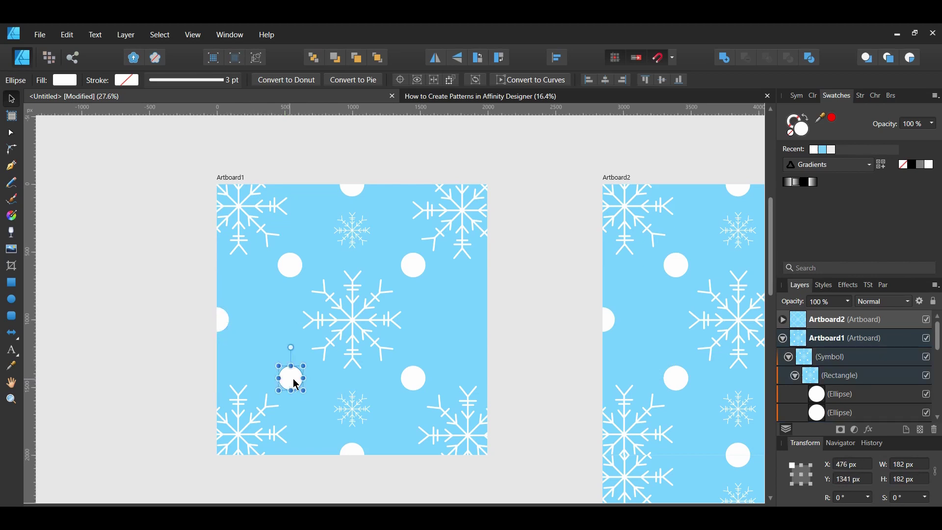
pyautogui.moveTo(296, 383); pyautogui.dragTo(494, 332)
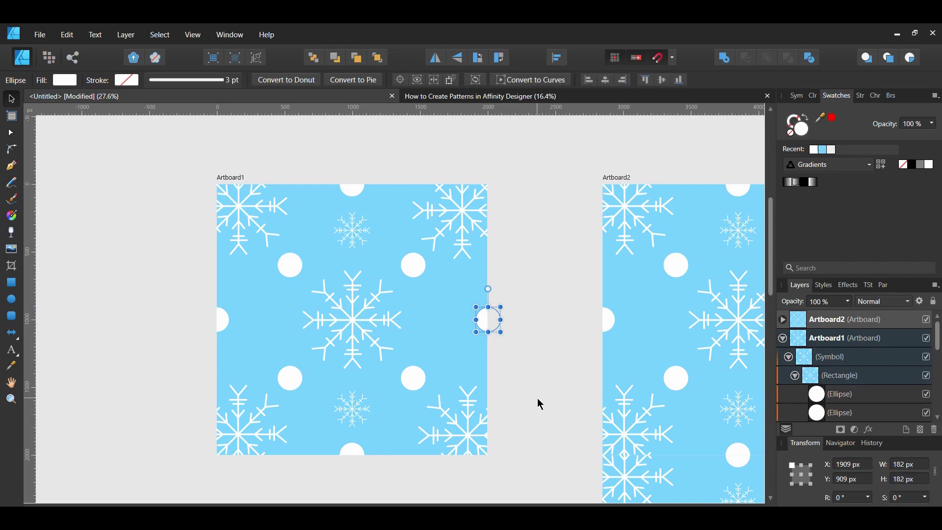
pyautogui.click(354, 411)
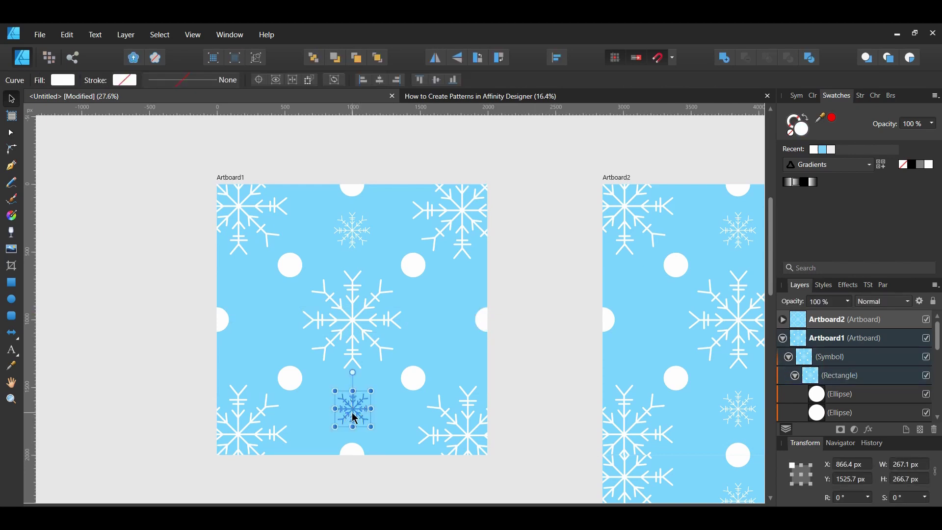
pyautogui.moveTo(356, 419); pyautogui.dragTo(435, 322)
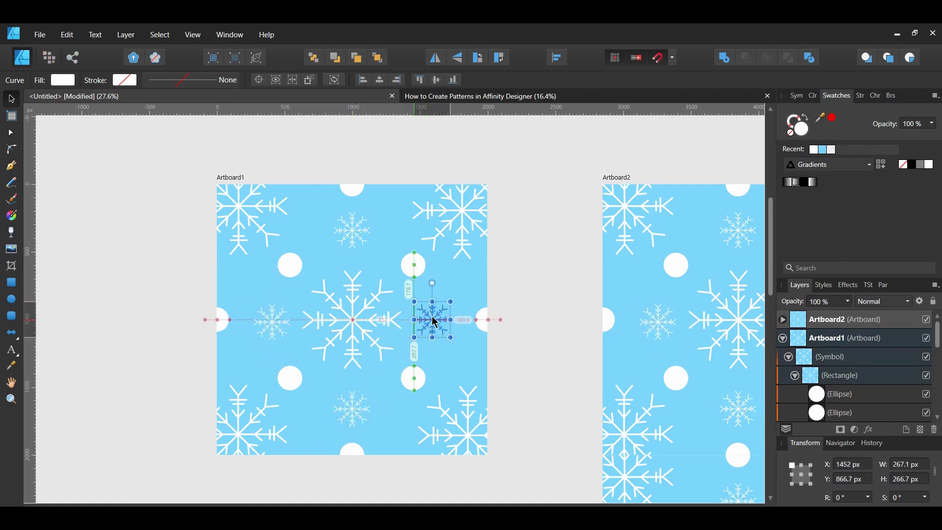
# Step: Download the free mug mockup from Mockuptree and save MD222_Free_Mug_Mockup.zip
pyautogui.click(568, 455)
pyautogui.hotkey('ctrl', '0')
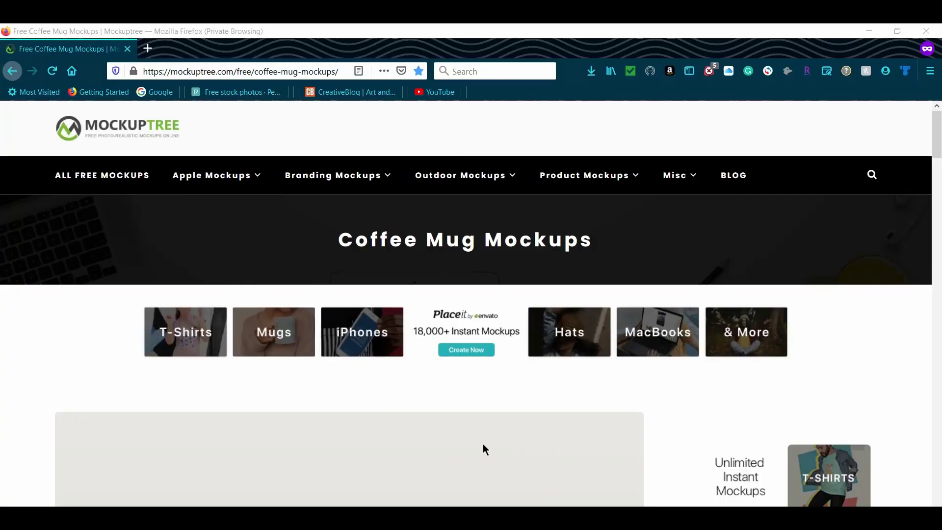
pyautogui.scroll(-10, 673, 425)
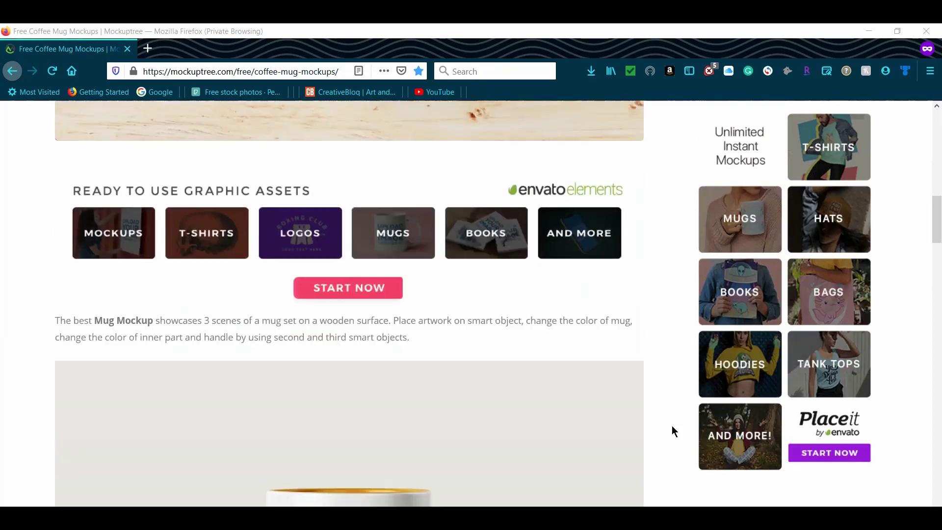
pyautogui.scroll(-10, 672, 426)
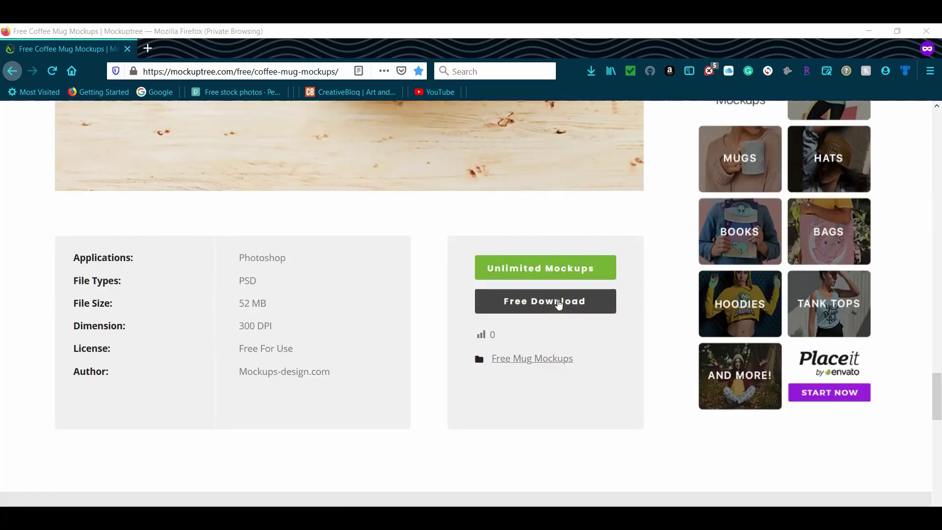
pyautogui.click(558, 300)
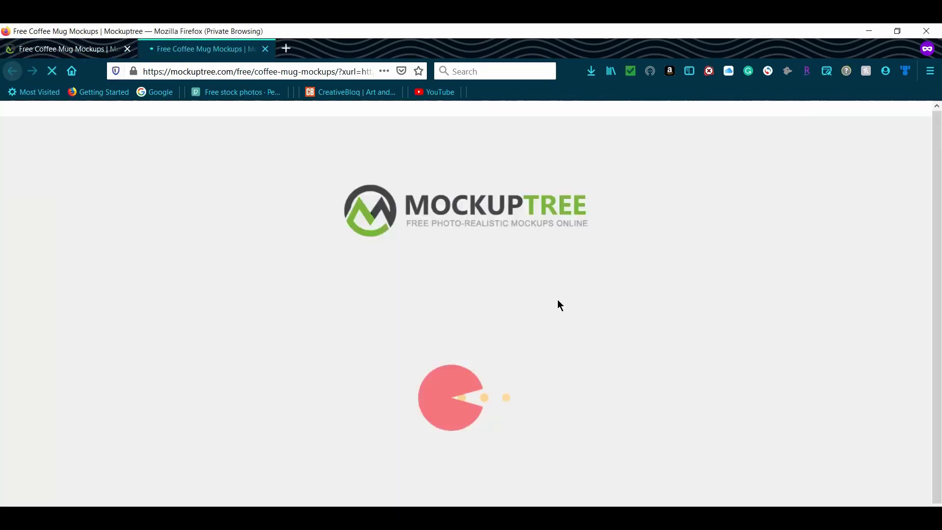
pyautogui.scroll(-5, 638, 359)
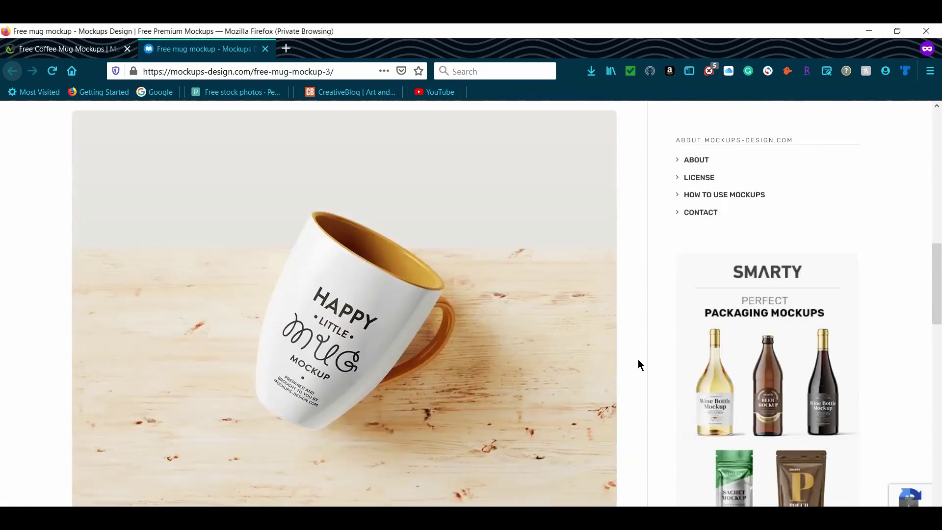
pyautogui.scroll(-10, 638, 359)
pyautogui.click(442, 376)
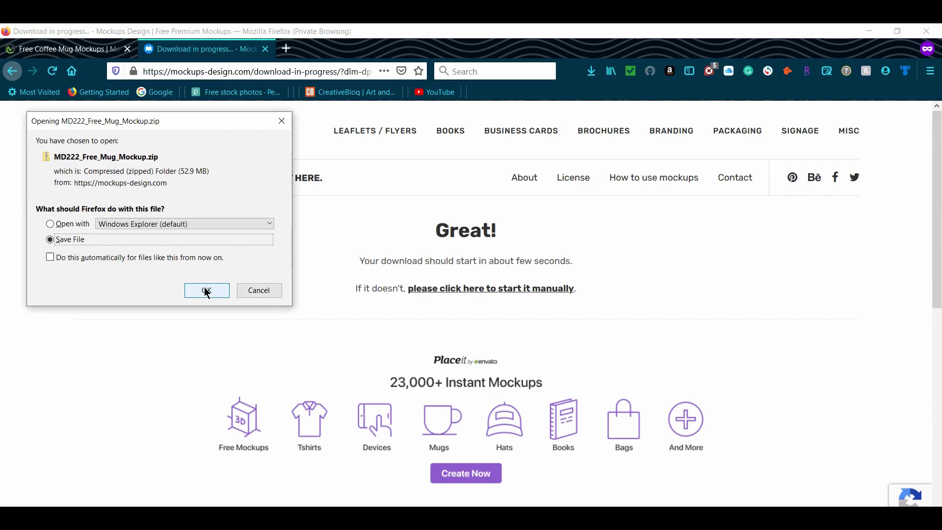
pyautogui.click(207, 291)
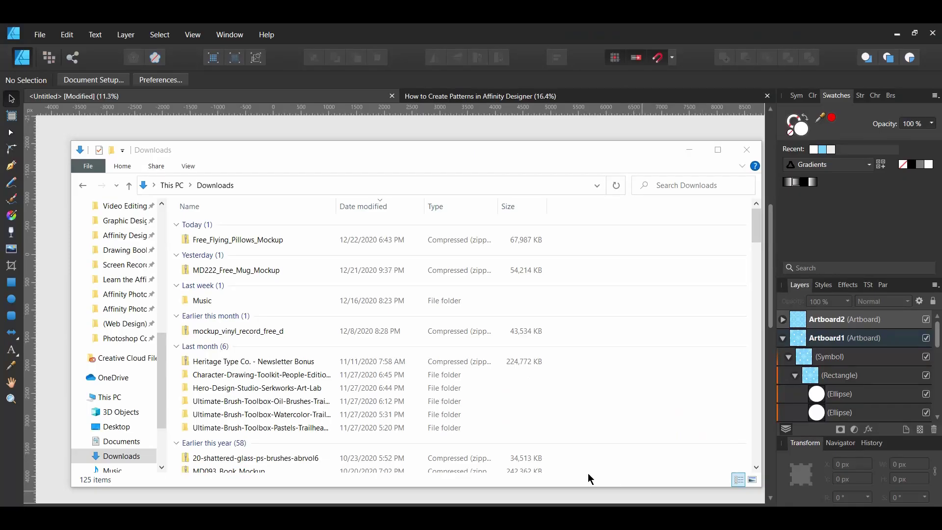
# Step: Extract the MD222_Free_Mug_Mockup zip and open the extracted folder
pyautogui.click(226, 275)
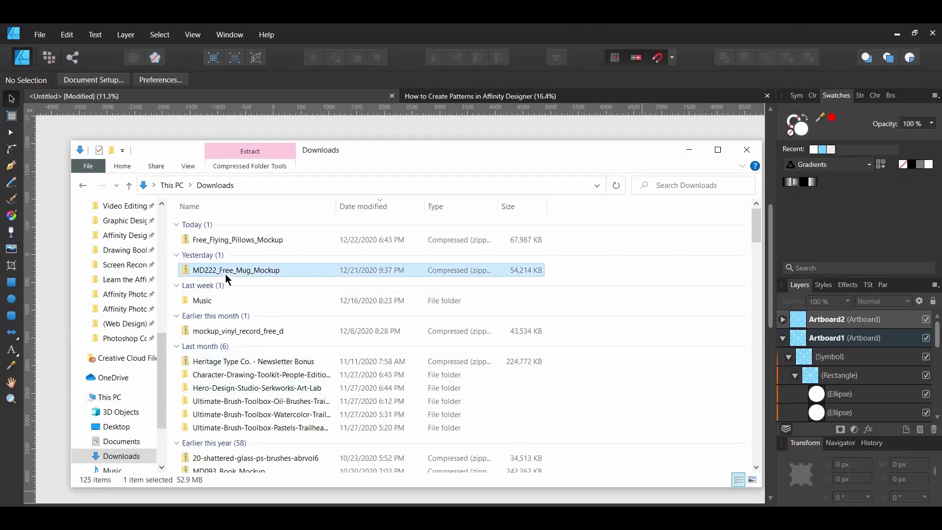
pyautogui.rightClick(225, 278)
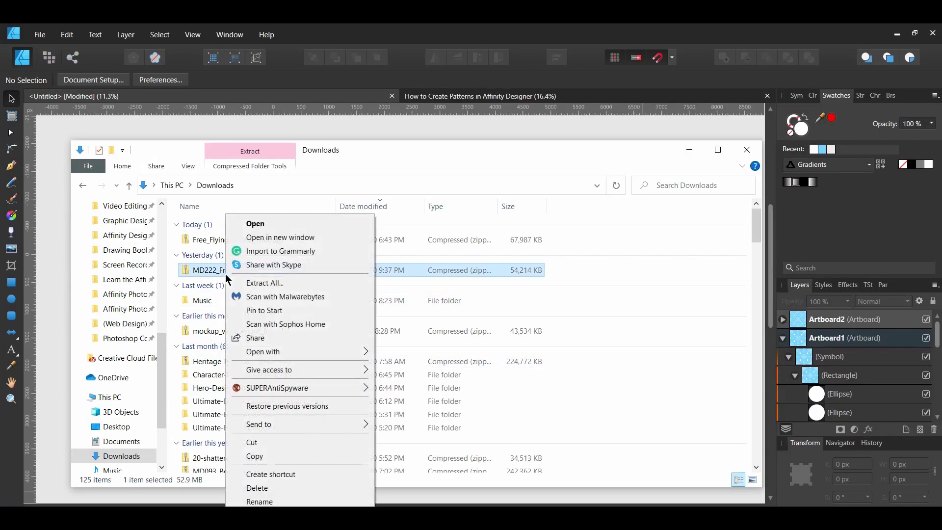
pyautogui.click(263, 289)
pyautogui.click(578, 413)
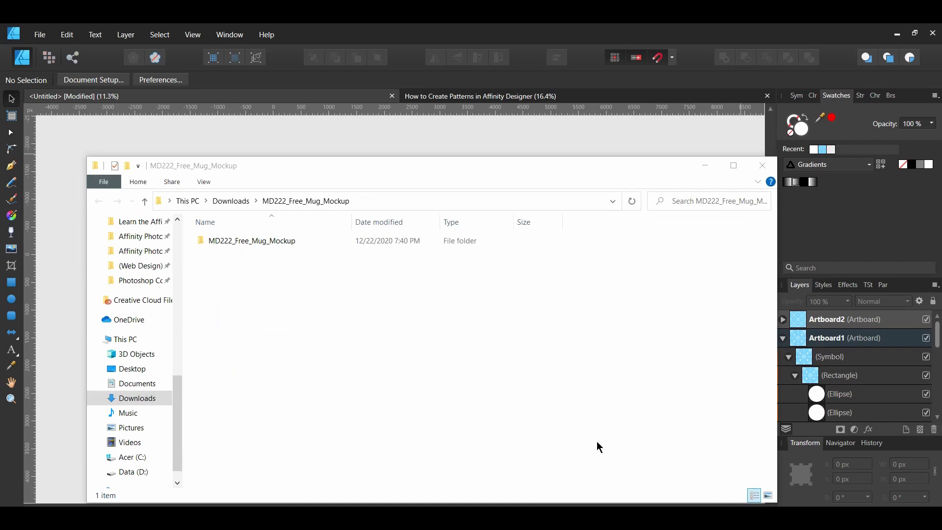
pyautogui.doubleClick(240, 241)
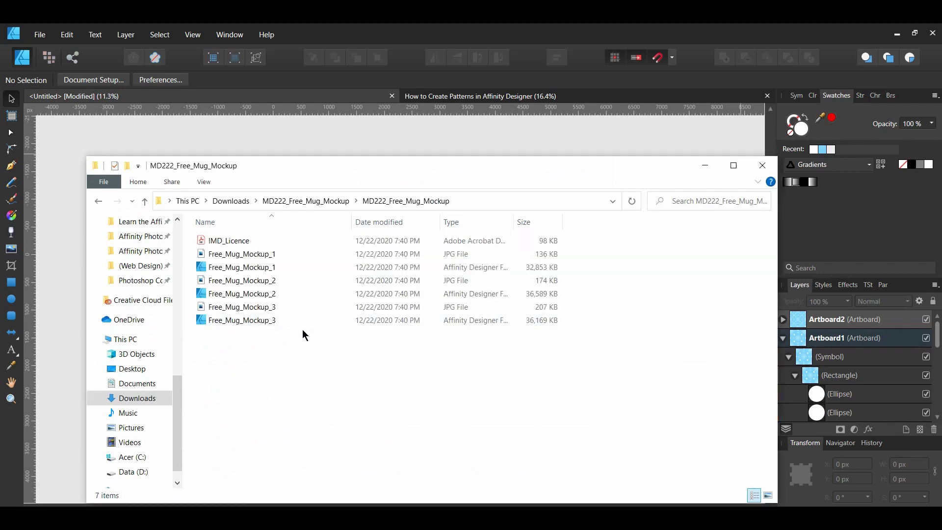
# Step: Open Free_Mug_Mockup_1 in Affinity Designer
pyautogui.rightClick(251, 271)
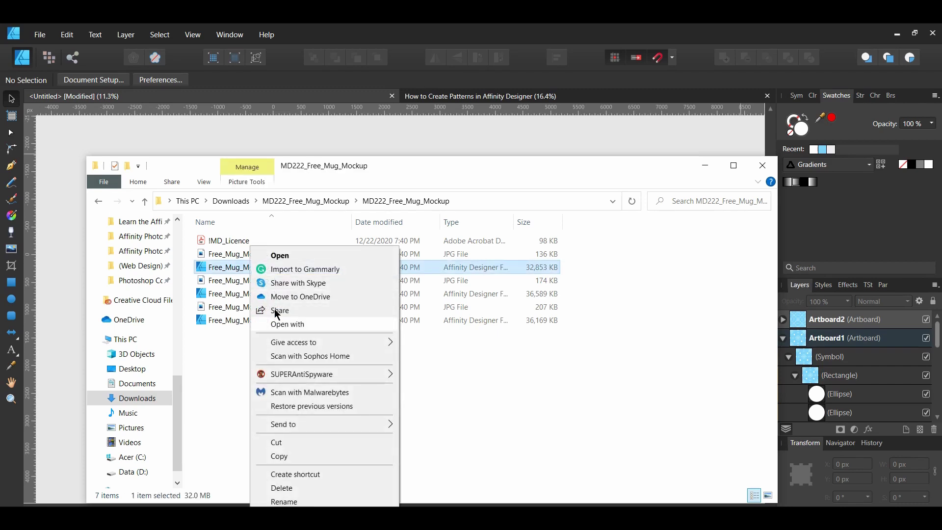
pyautogui.moveTo(309, 324)
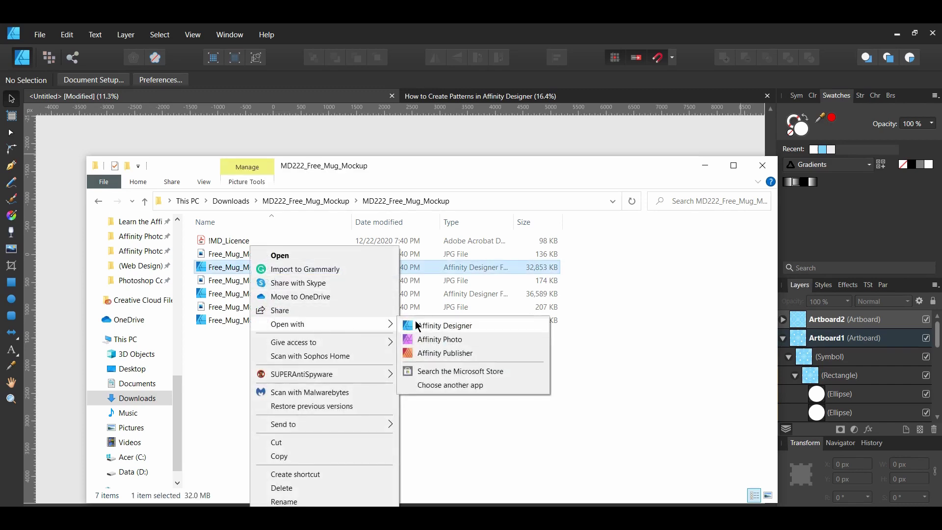
pyautogui.doubleClick(232, 271)
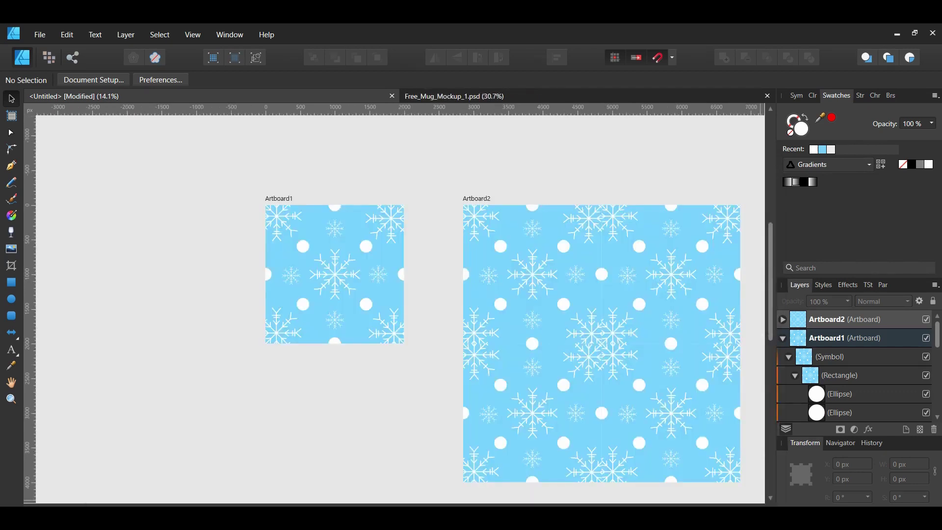
# Step: Export Artboard1 as a 2000 px PNG saved as 'Snowflake Pattern'
pyautogui.click(829, 338)
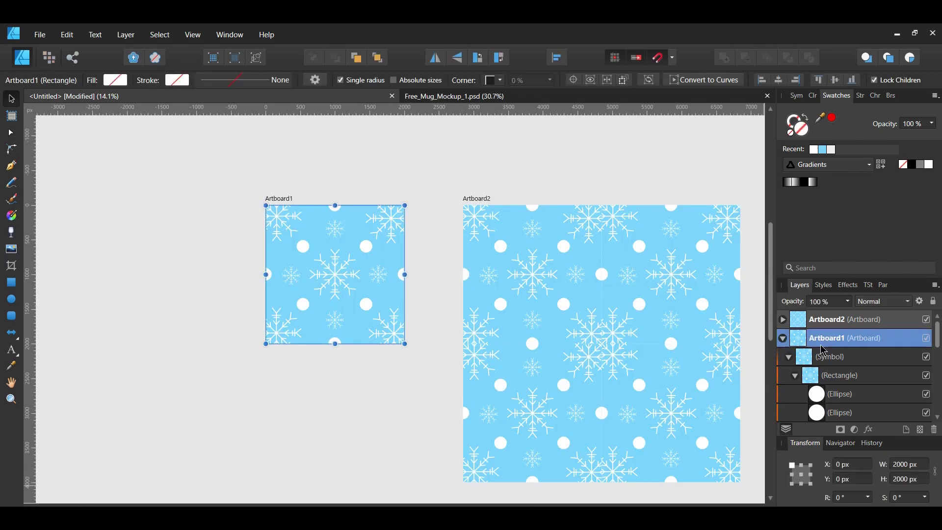
pyautogui.click(40, 35)
pyautogui.click(66, 240)
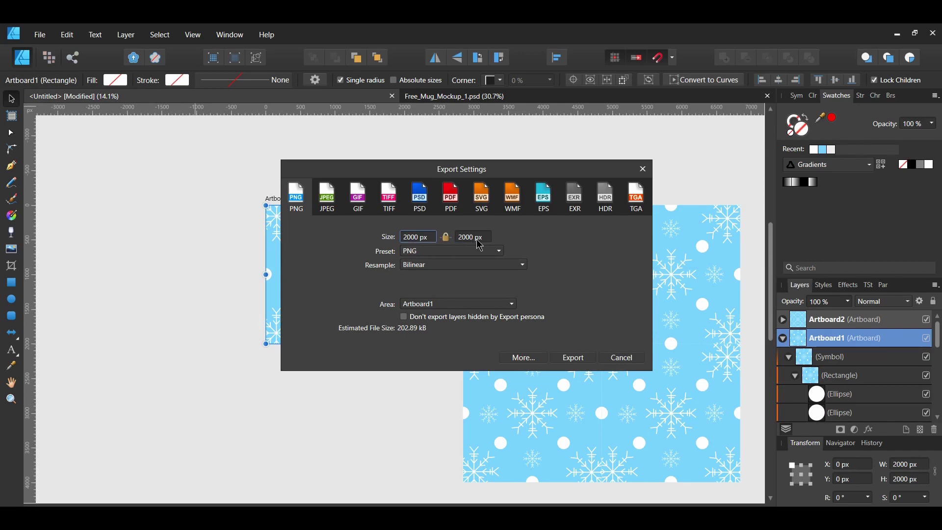
pyautogui.click(573, 358)
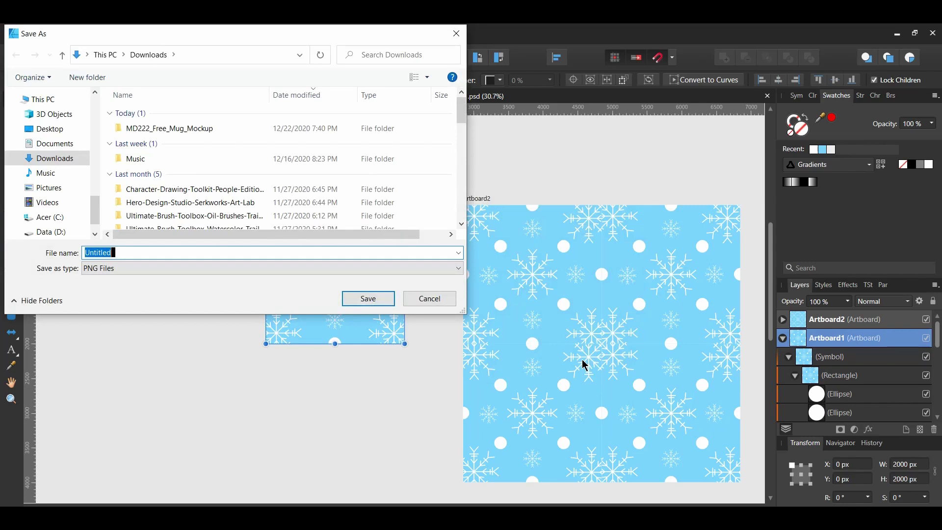
pyautogui.write('Snowflake Pattern')
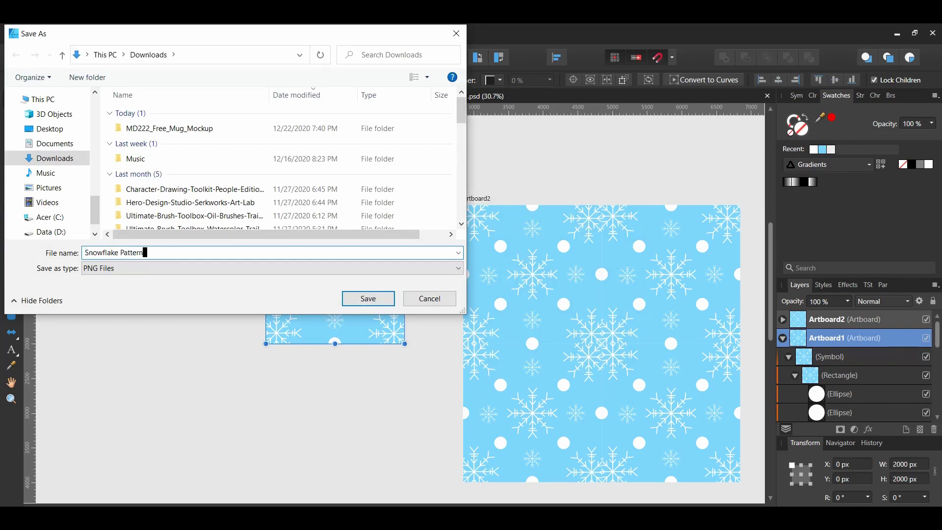
pyautogui.click(373, 298)
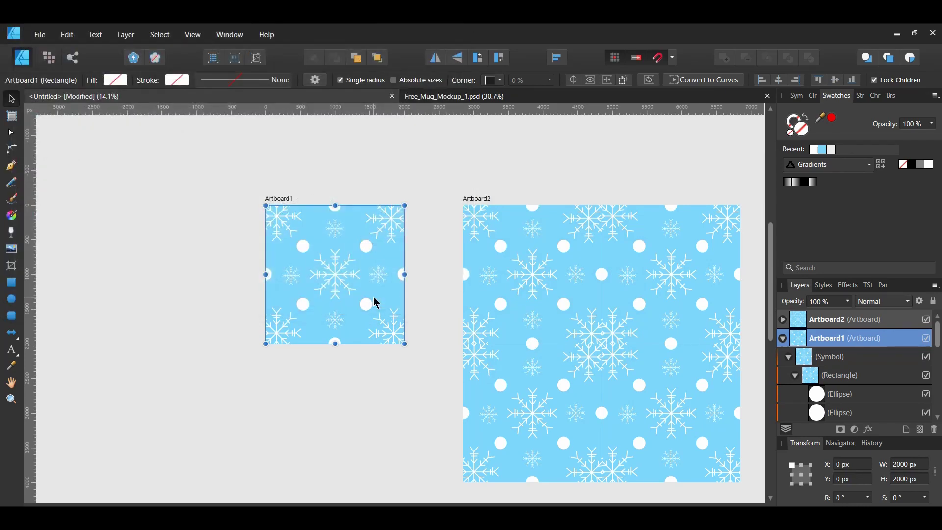
# Step: In the Free_Mug_Mockup_1.psd document, hide the orange Colors group inside Mockup
pyautogui.click(461, 97)
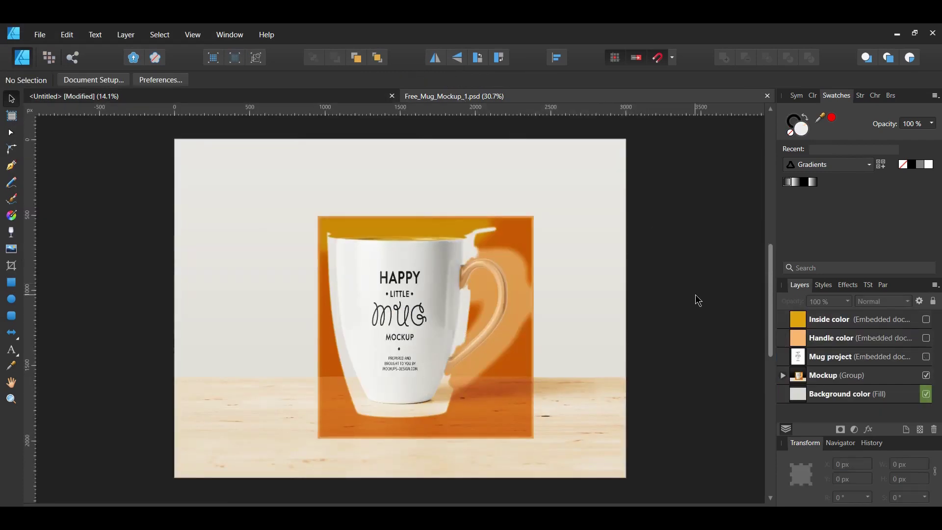
pyautogui.click(783, 376)
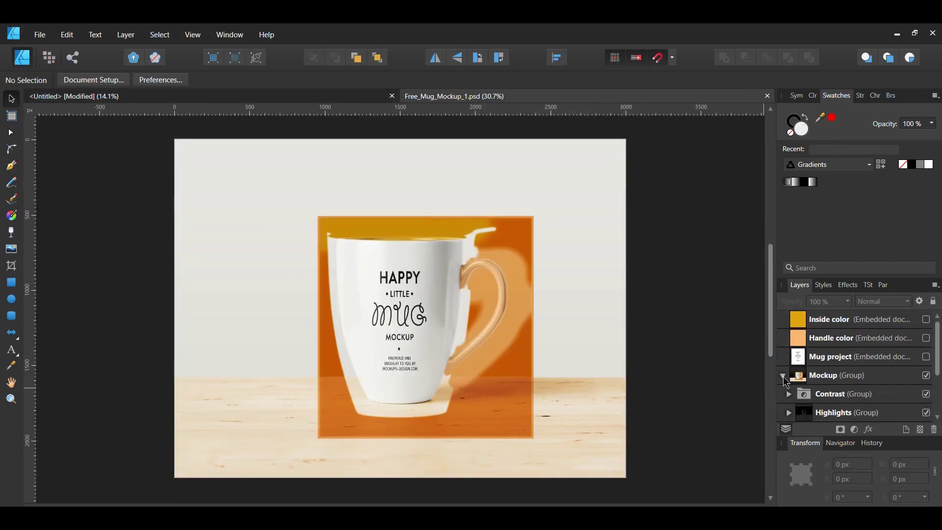
pyautogui.scroll(-4, 932, 382)
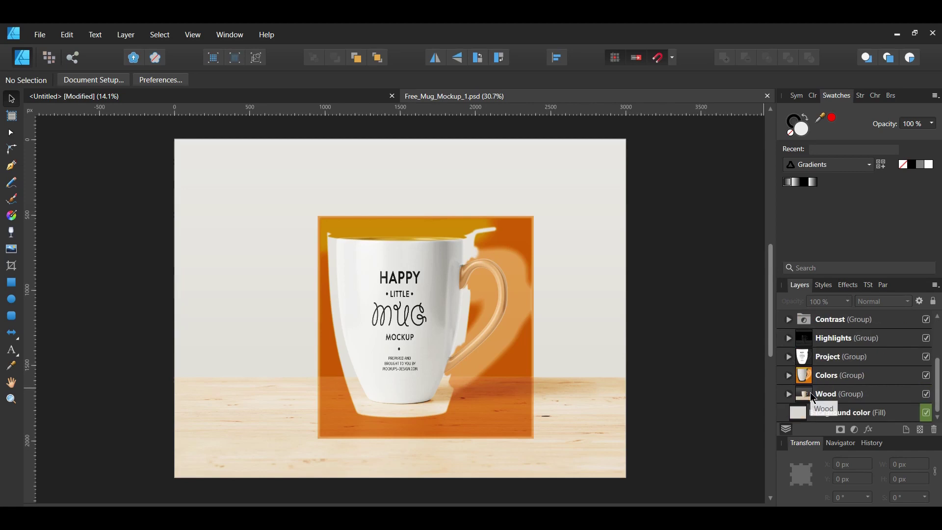
pyautogui.click(927, 377)
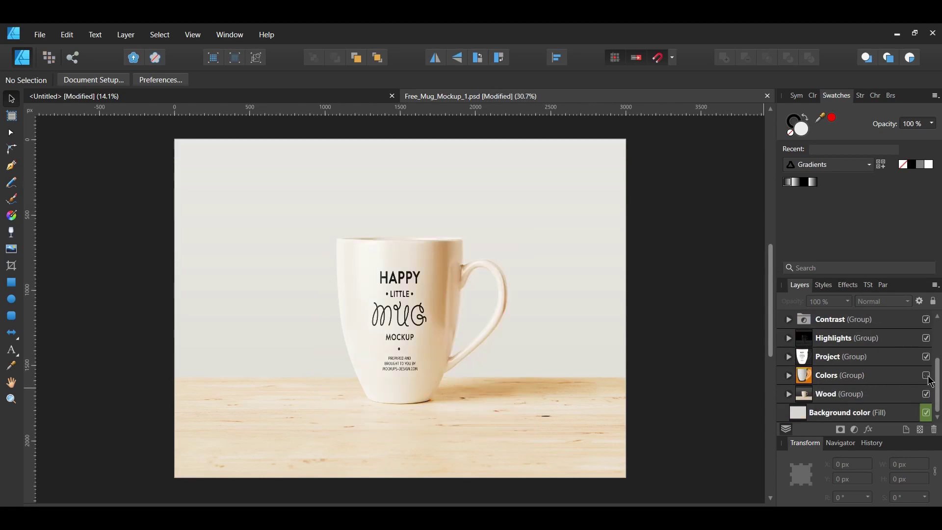
# Step: Place the Snowflake Pattern PNG into the mockup document
pyautogui.click(39, 35)
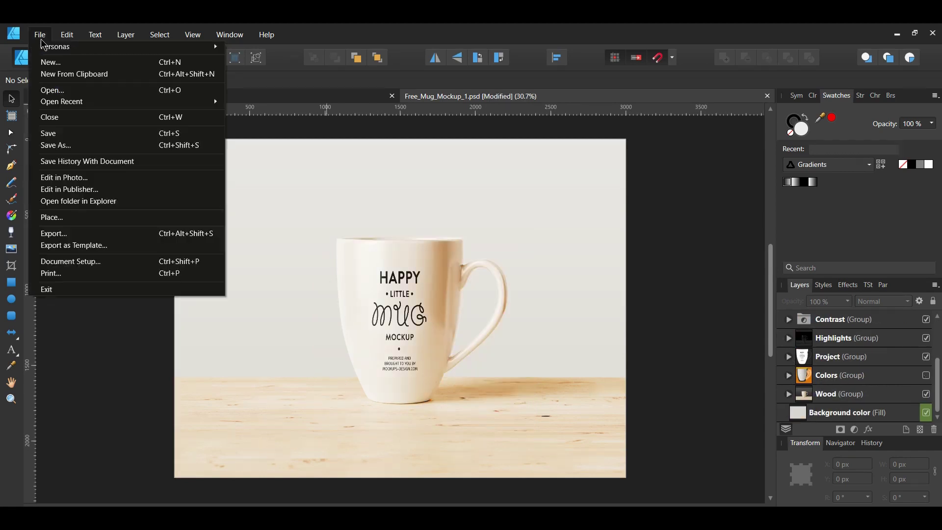
pyautogui.click(49, 219)
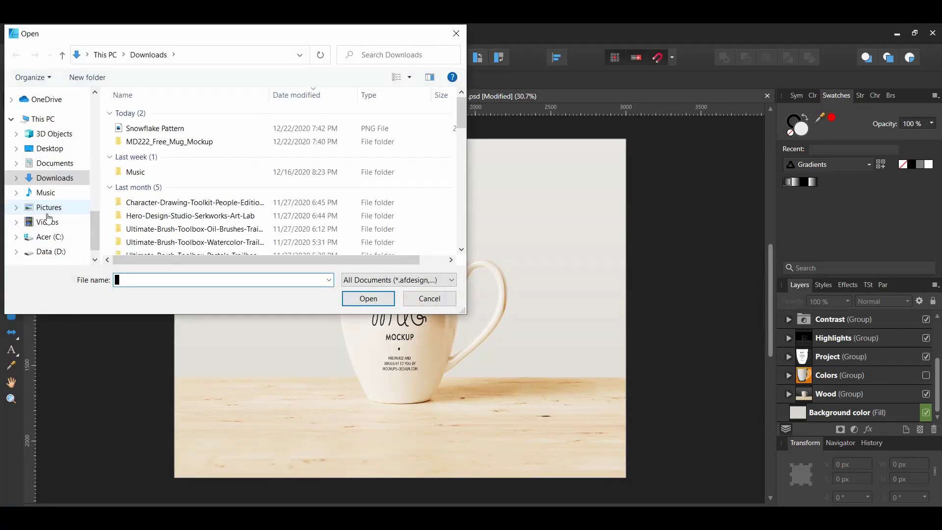
pyautogui.click(147, 129)
pyautogui.click(367, 299)
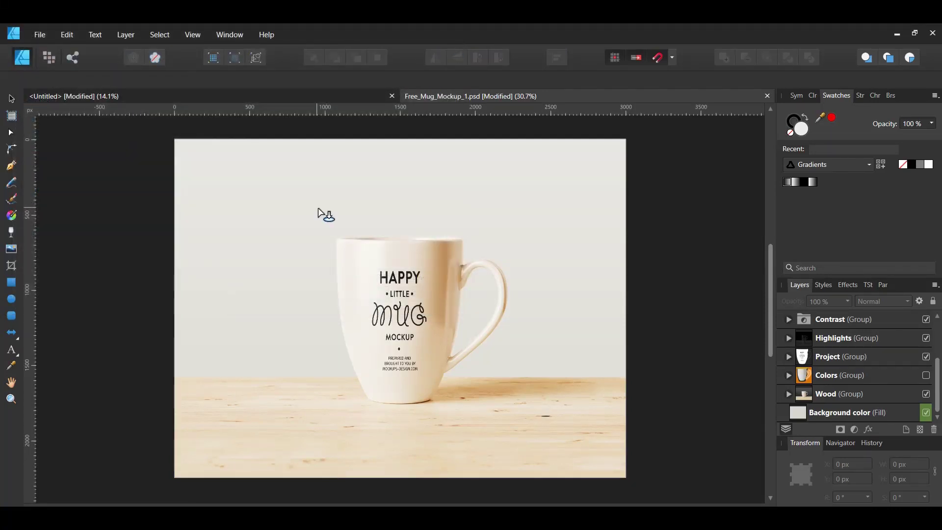
# Step: Place the Snowflake Pattern image over the mug and enlarge it to cover the mug
pyautogui.moveTo(308, 203); pyautogui.dragTo(534, 432)
pyautogui.moveTo(798, 320); pyautogui.dragTo(835, 366)
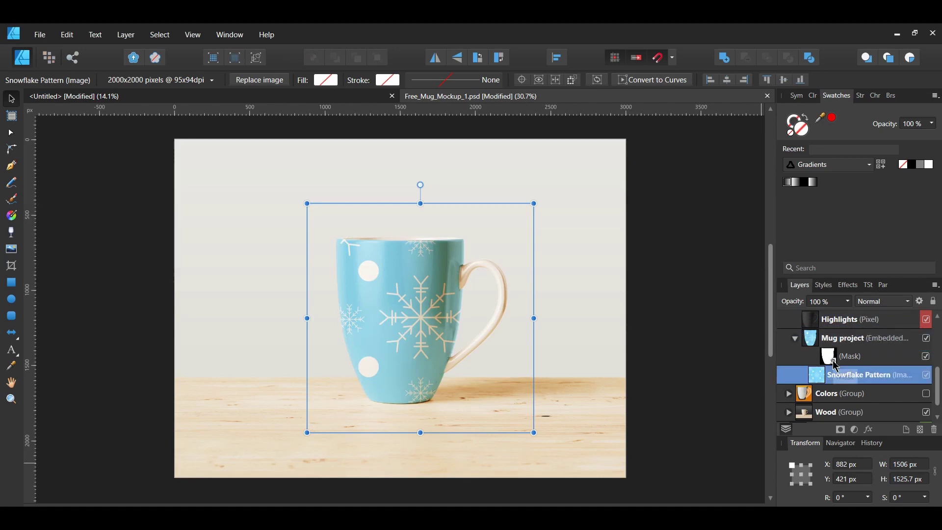
# Step: Give the Background color fill layer the mint green colour #B0E5B7
pyautogui.click(608, 422)
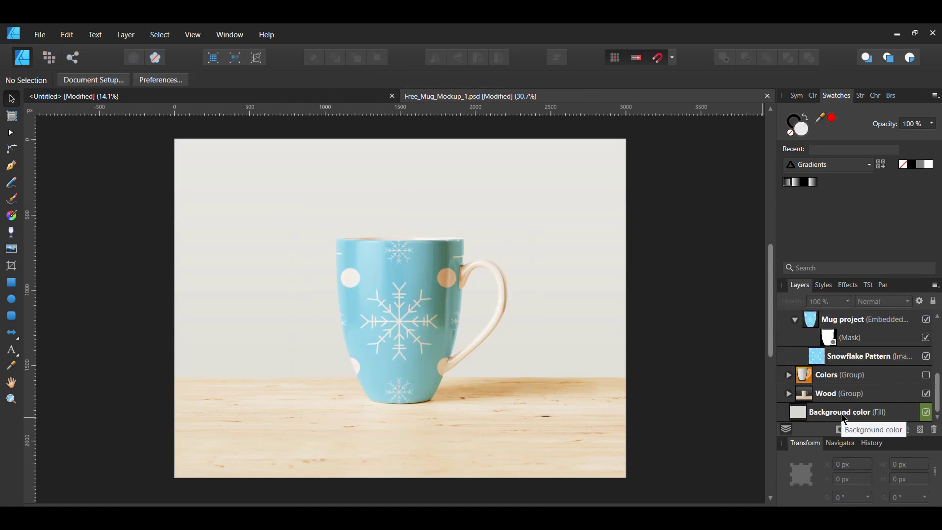
pyautogui.click(842, 415)
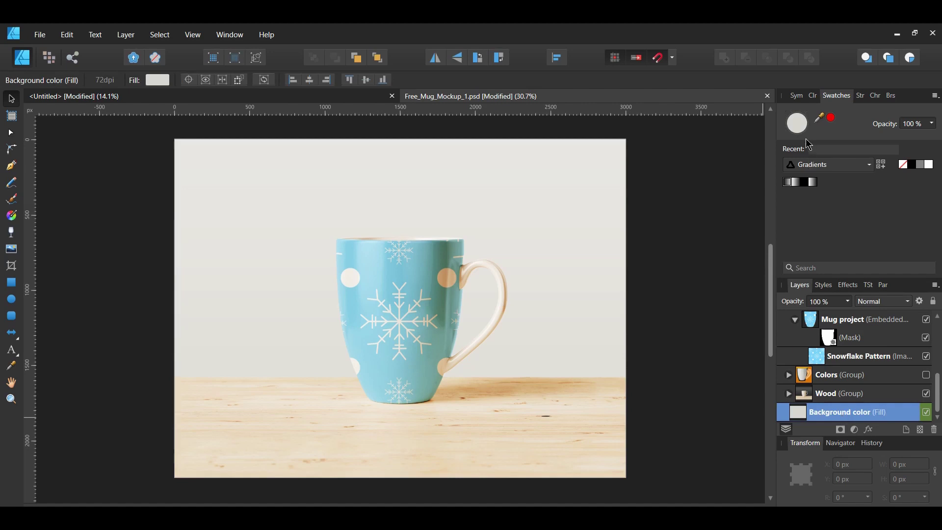
pyautogui.click(797, 124)
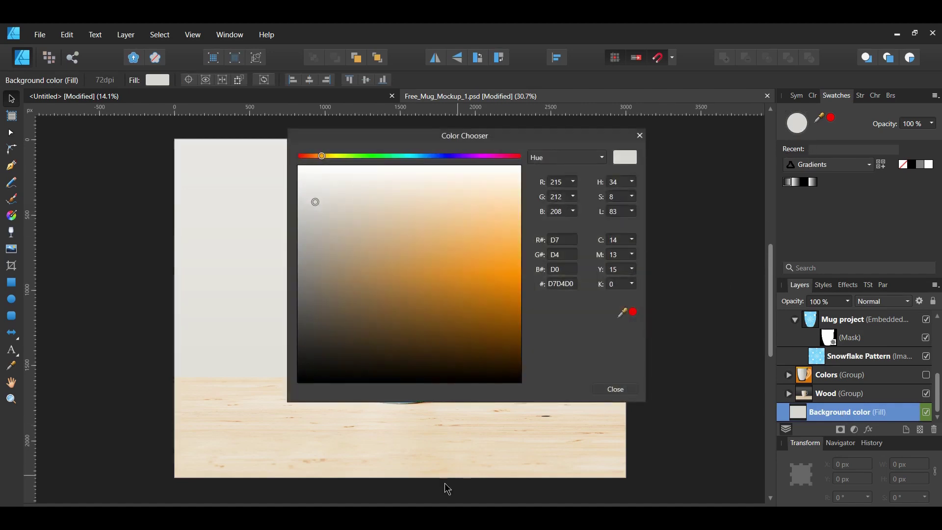
pyautogui.hscroll(3, 393, 304)
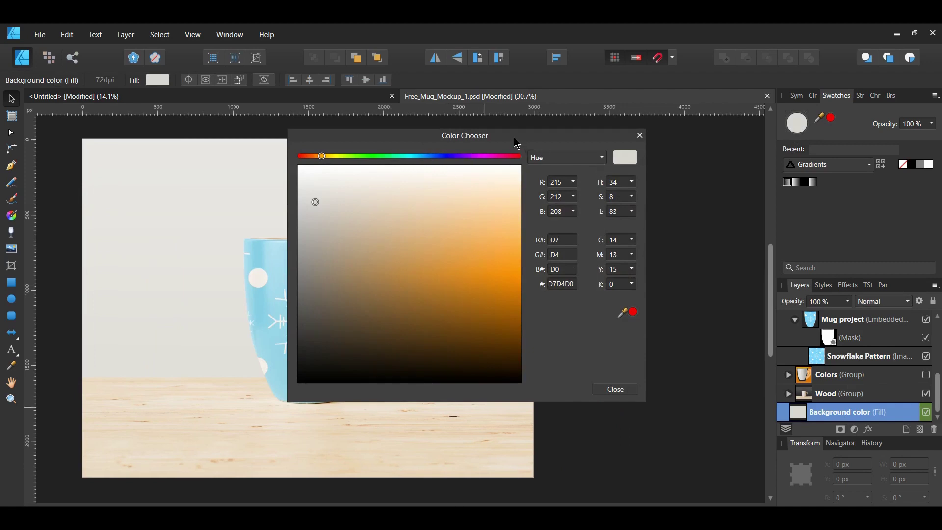
pyautogui.moveTo(514, 140); pyautogui.dragTo(731, 142)
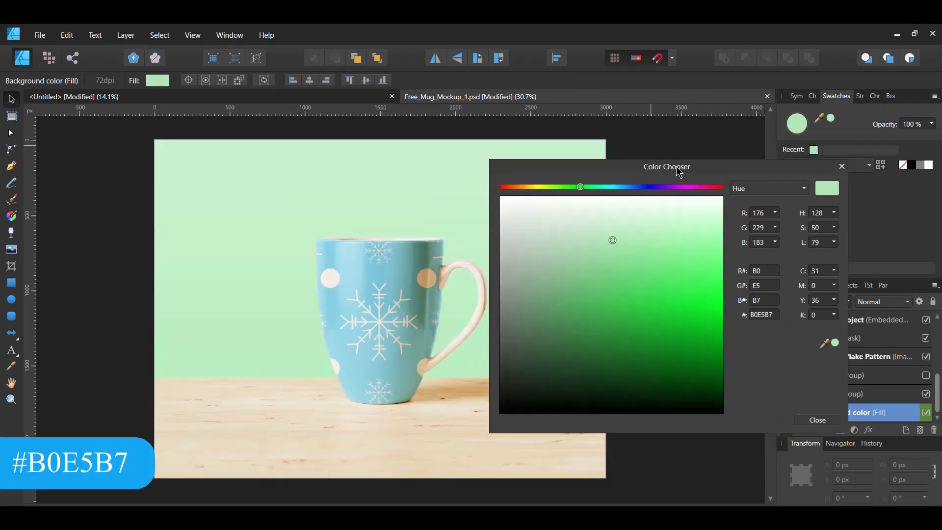
pyautogui.moveTo(677, 167); pyautogui.dragTo(743, 168)
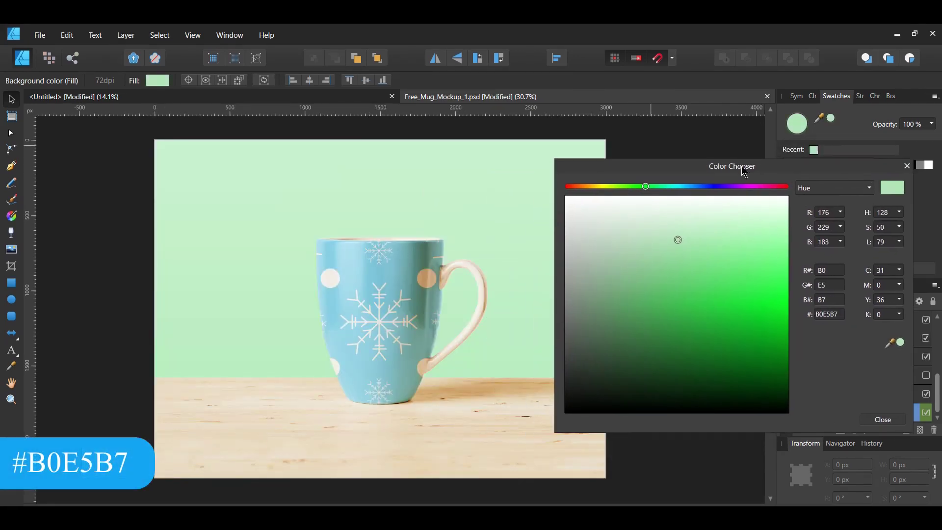
pyautogui.click(889, 422)
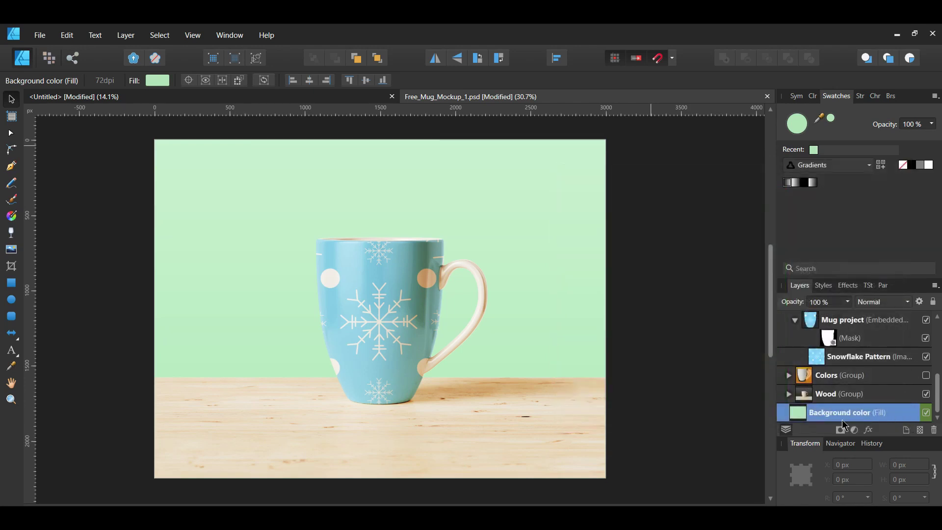
pyautogui.click(718, 418)
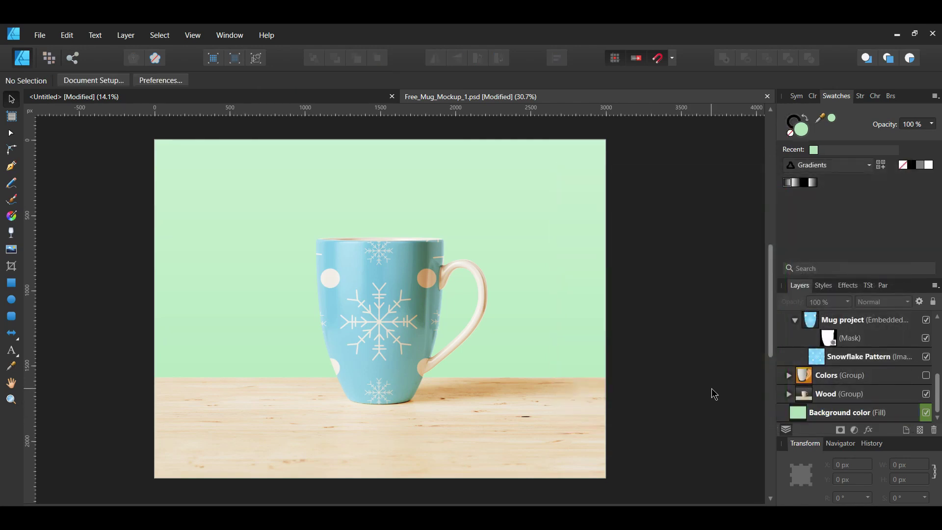
pyautogui.scroll(3, 808, 390)
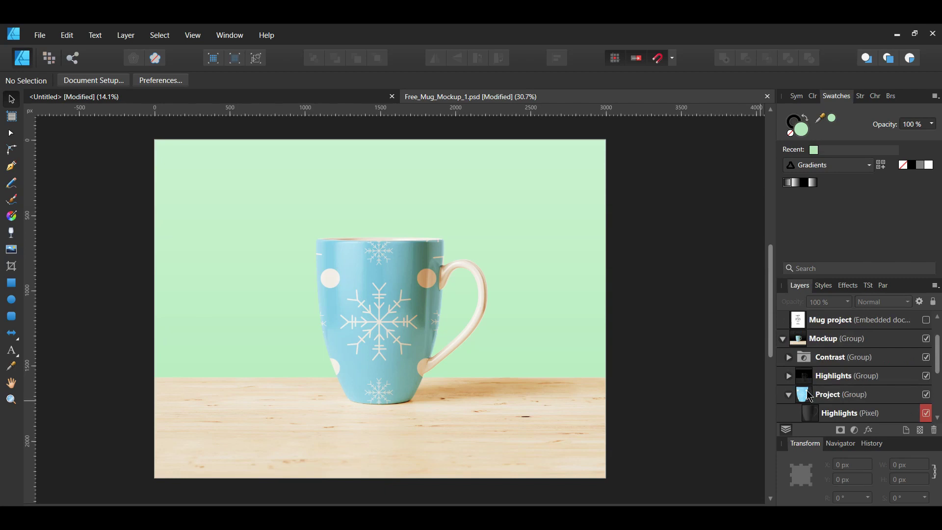